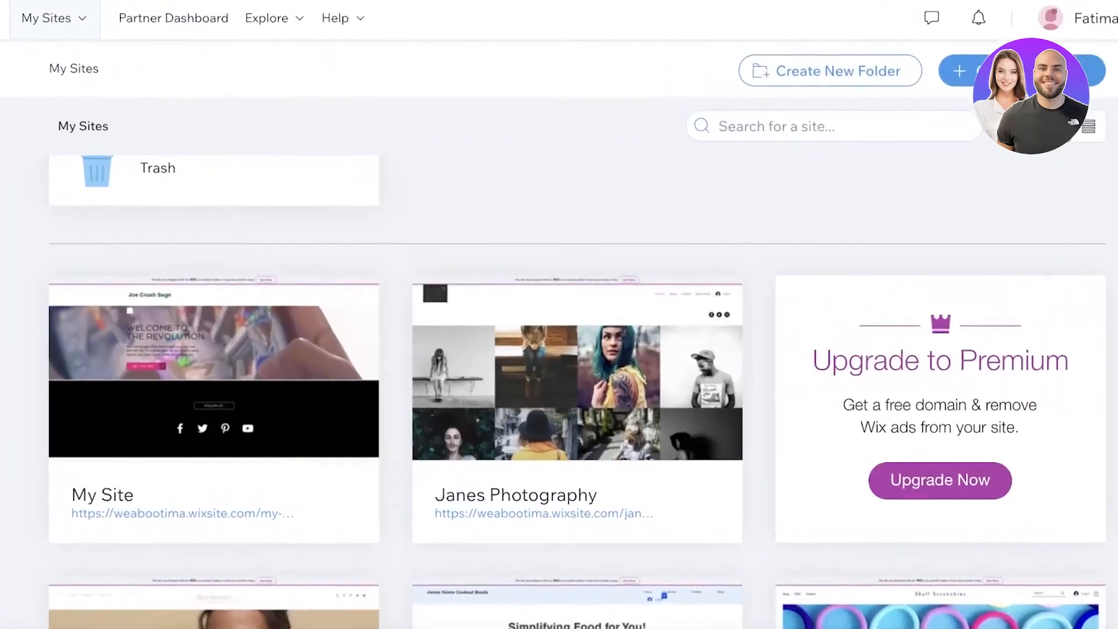
- Open the Janes Photography site for editing and add the online Bookings feature to it
{"action": "scroll", "coordinate": [458, 236], "scroll_direction": "up", "scroll_amount": 3}
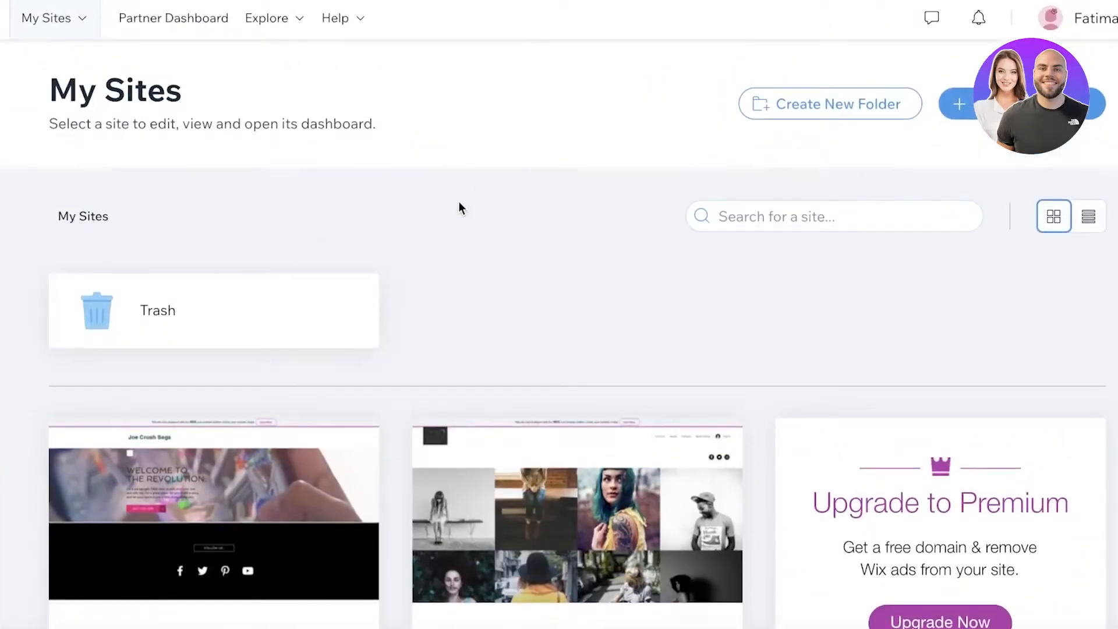
{"action": "scroll", "coordinate": [460, 210], "scroll_direction": "down", "scroll_amount": 3}
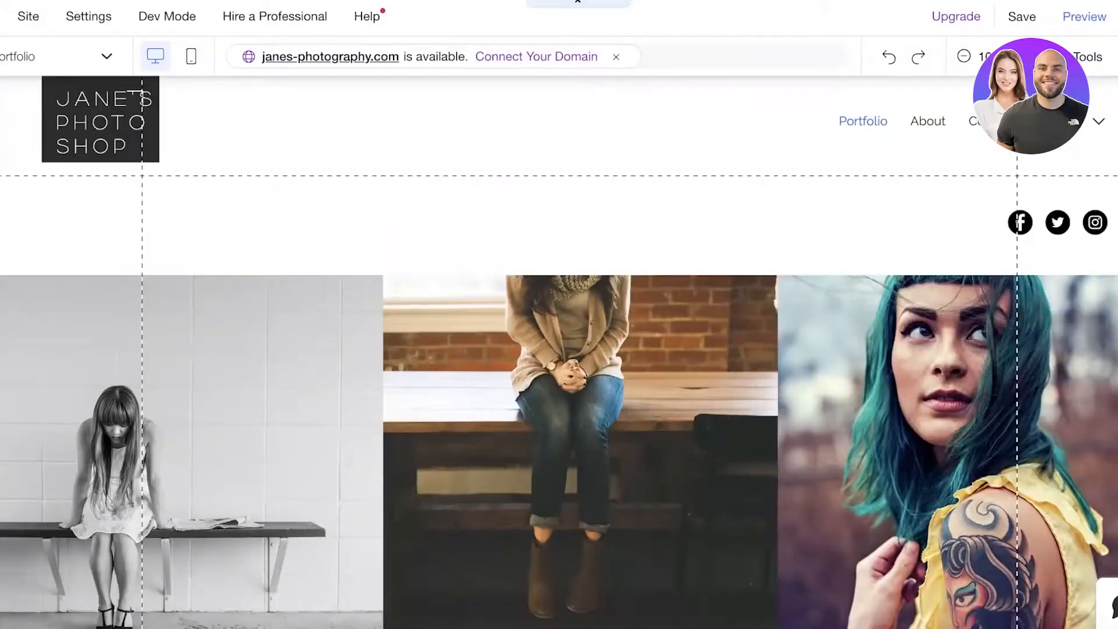
{"action": "scroll", "coordinate": [559, 350], "scroll_direction": "down", "scroll_amount": 3}
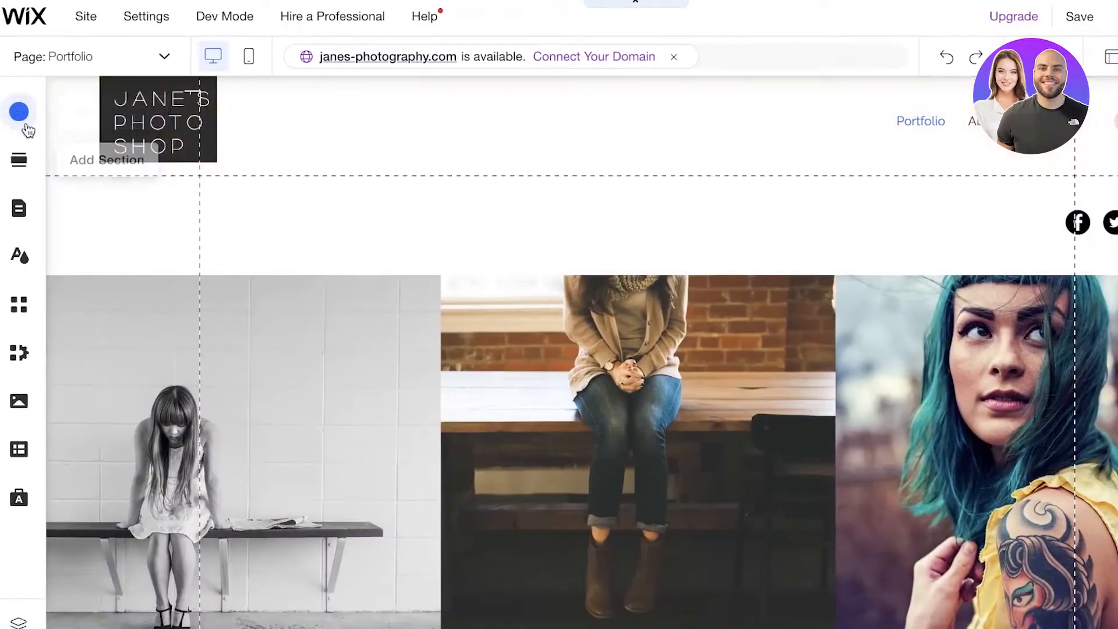
{"action": "left_click", "coordinate": [21, 112]}
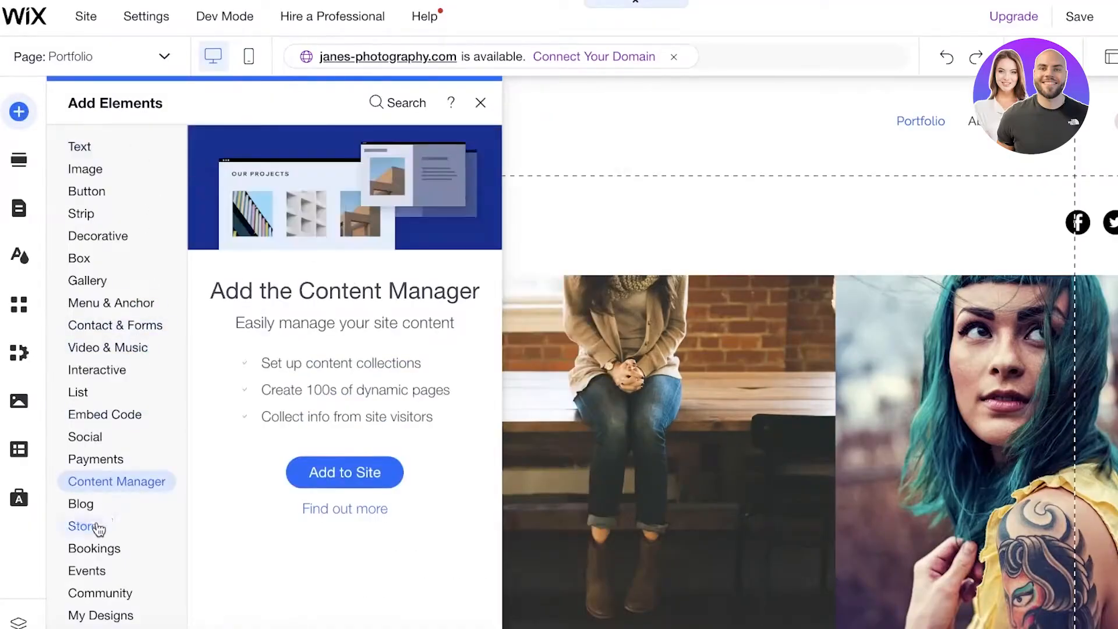
{"action": "mouse_move", "coordinate": [81, 551]}
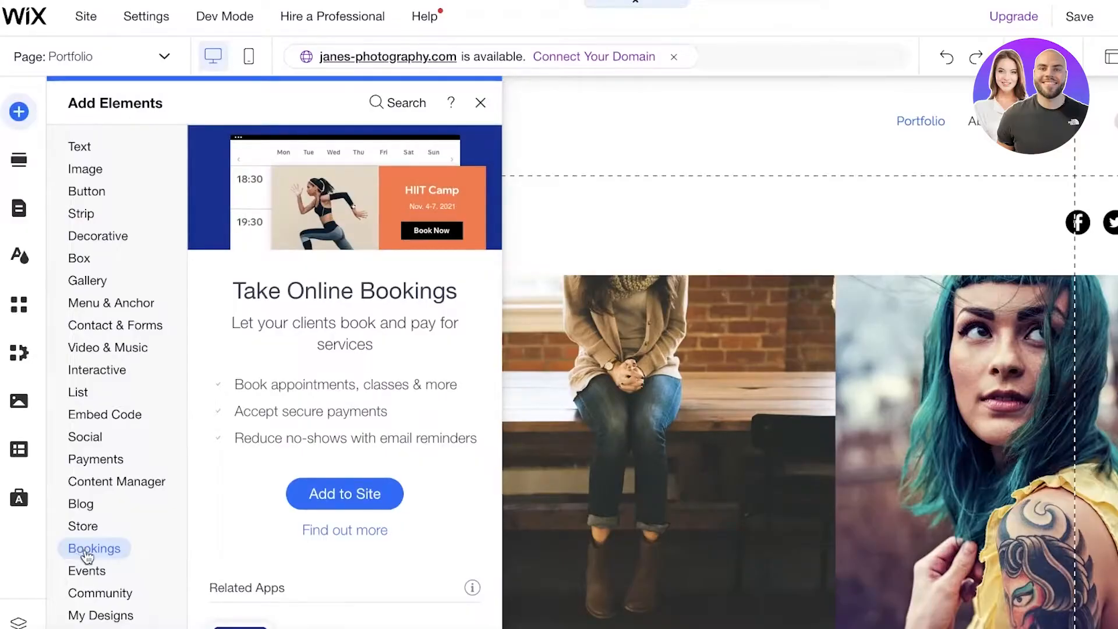
{"action": "left_click", "coordinate": [351, 504]}
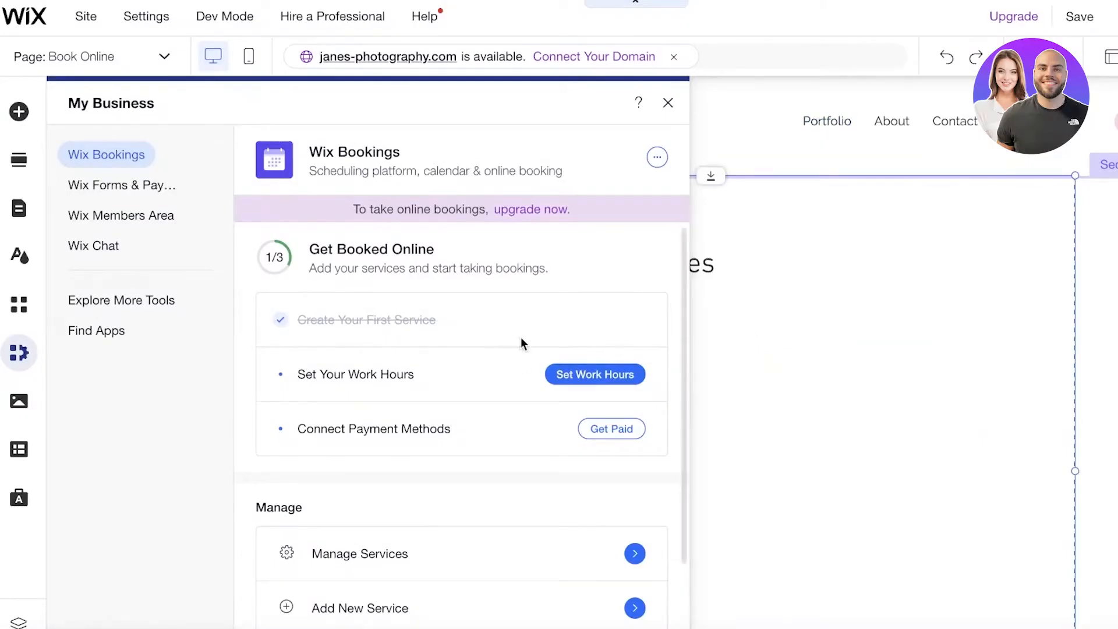
{"action": "scroll", "coordinate": [549, 327], "scroll_direction": "down", "scroll_amount": 2}
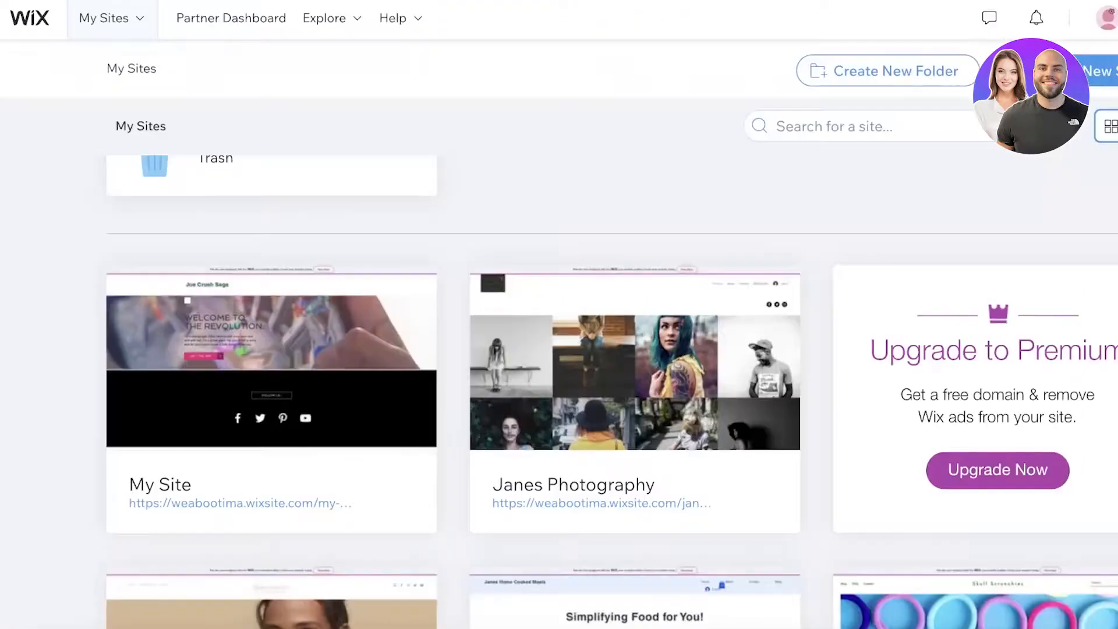
- Open the Janes Photography site dashboard and go to its booking services list
{"action": "mouse_move", "coordinate": [710, 365]}
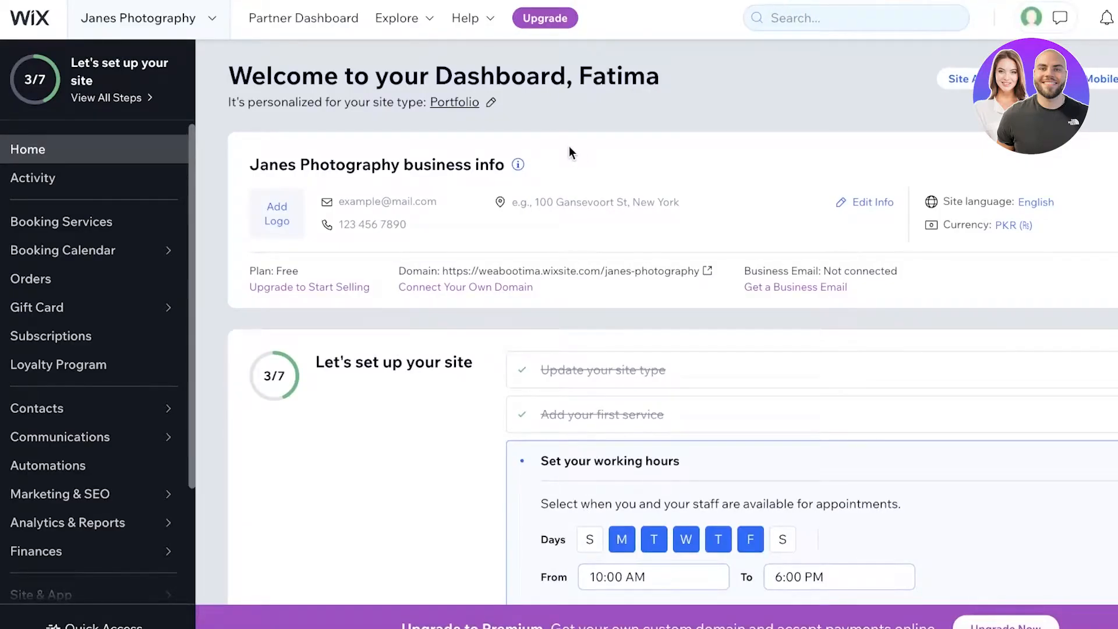
{"action": "scroll", "coordinate": [569, 152], "scroll_direction": "down", "scroll_amount": 1}
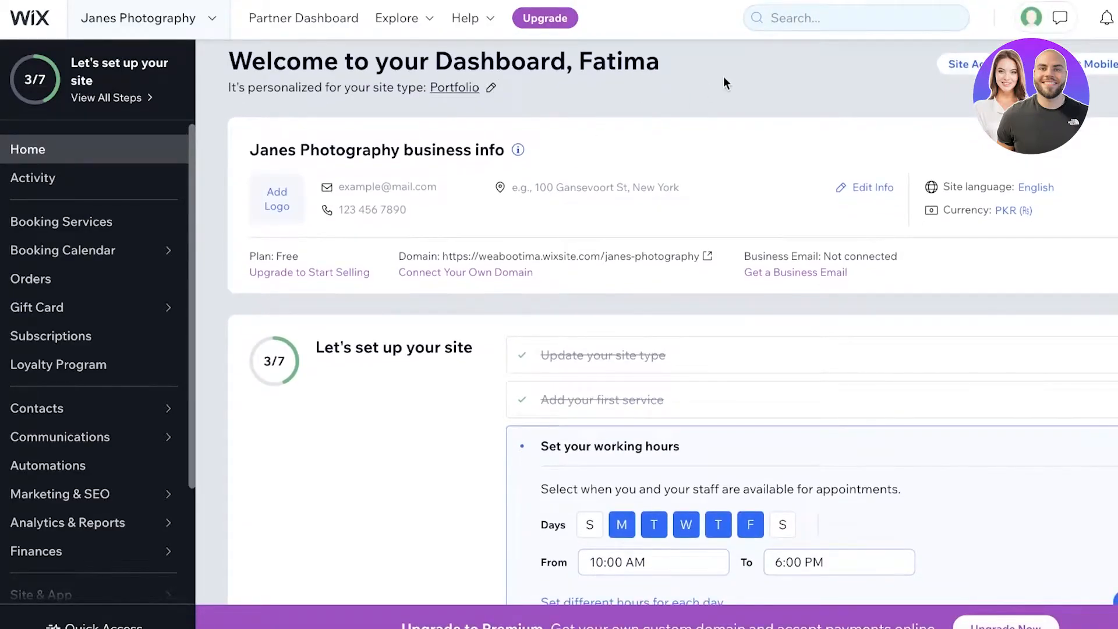
{"action": "scroll", "coordinate": [540, 337], "scroll_direction": "down", "scroll_amount": 3}
{"action": "scroll", "coordinate": [539, 337], "scroll_direction": "up", "scroll_amount": 3}
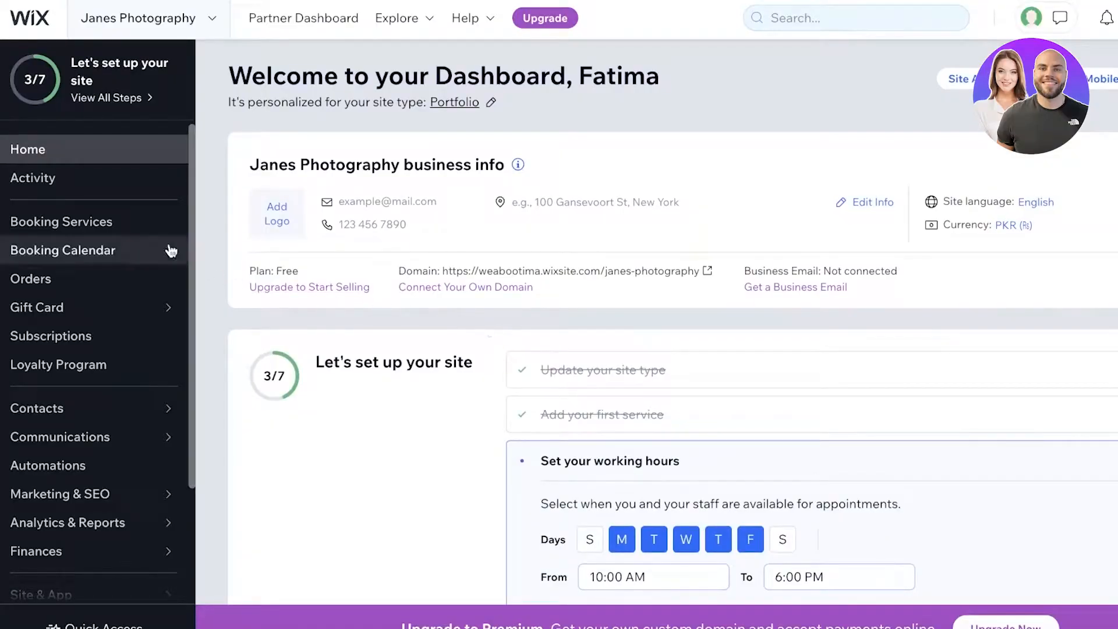
{"action": "left_click", "coordinate": [134, 225]}
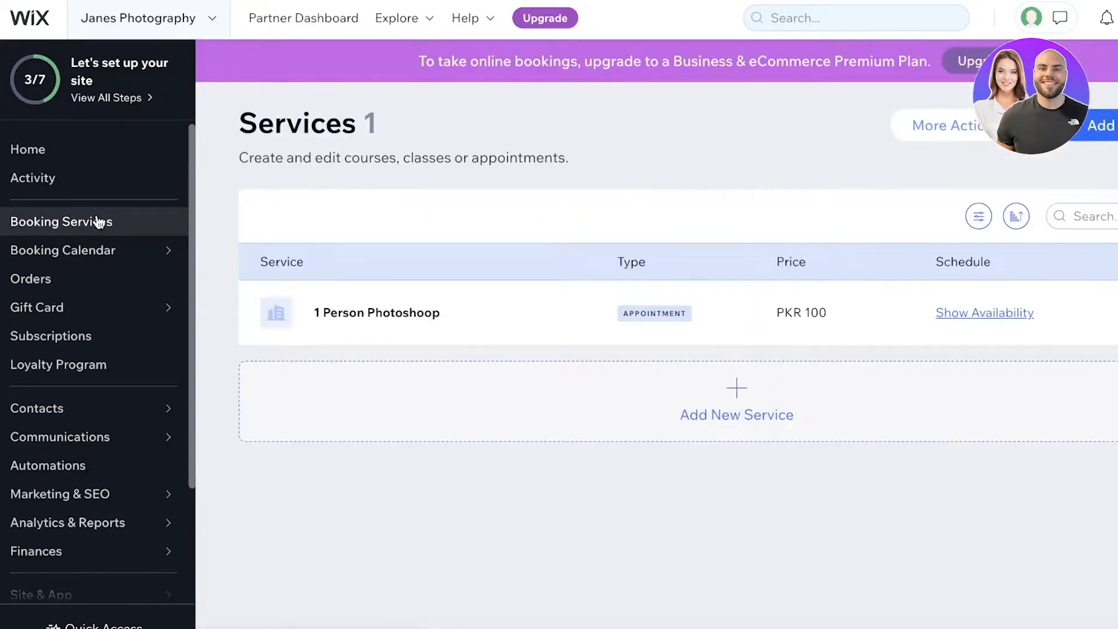
- Delete the existing 1 Person Photoshoop service and confirm its removal
{"action": "scroll", "coordinate": [98, 222], "scroll_direction": "down", "scroll_amount": 3}
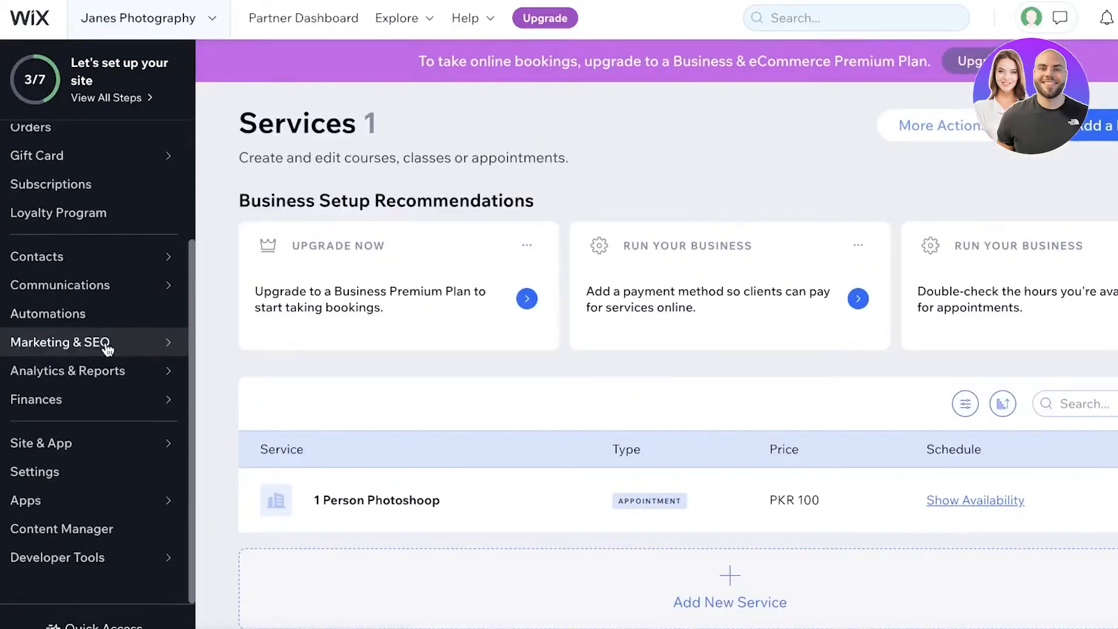
{"action": "scroll", "coordinate": [717, 484], "scroll_direction": "down", "scroll_amount": 1}
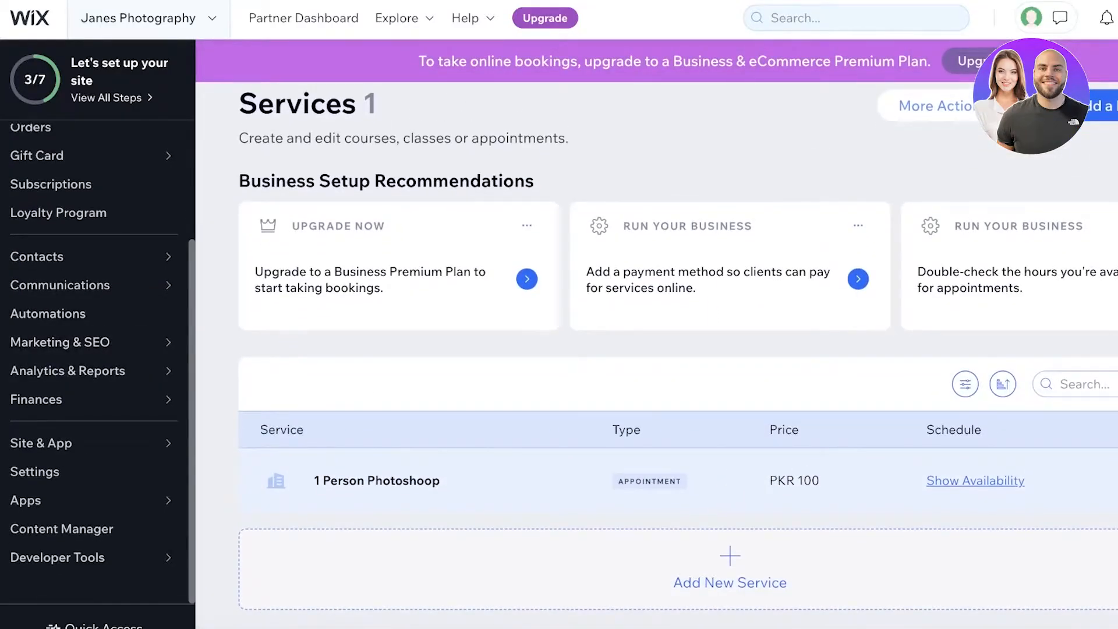
{"action": "left_click", "coordinate": [1080, 481]}
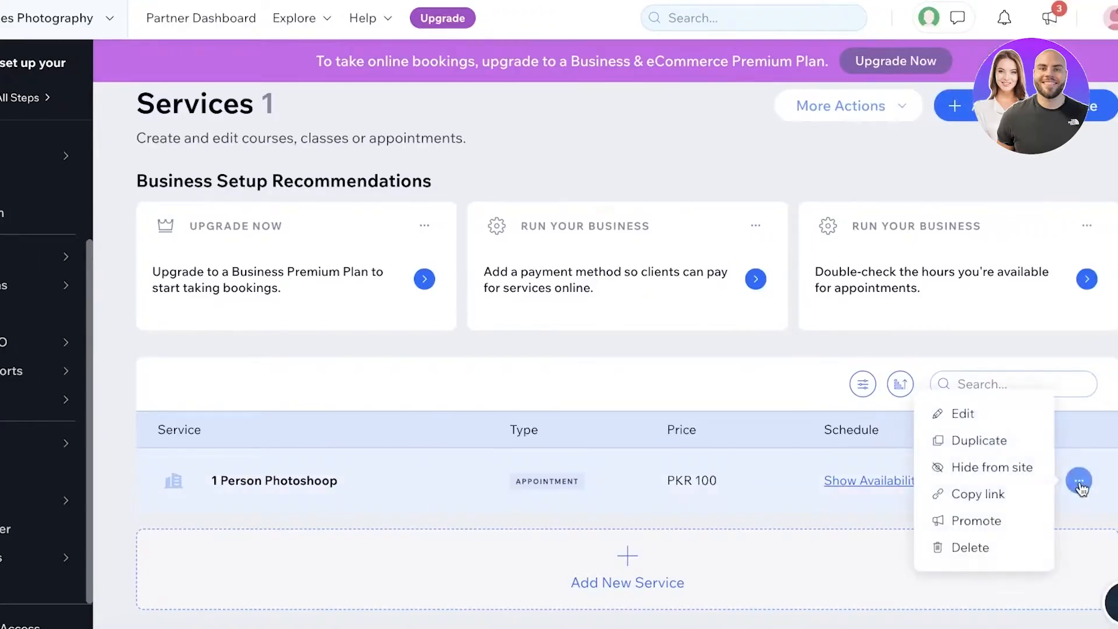
{"action": "left_click", "coordinate": [992, 545]}
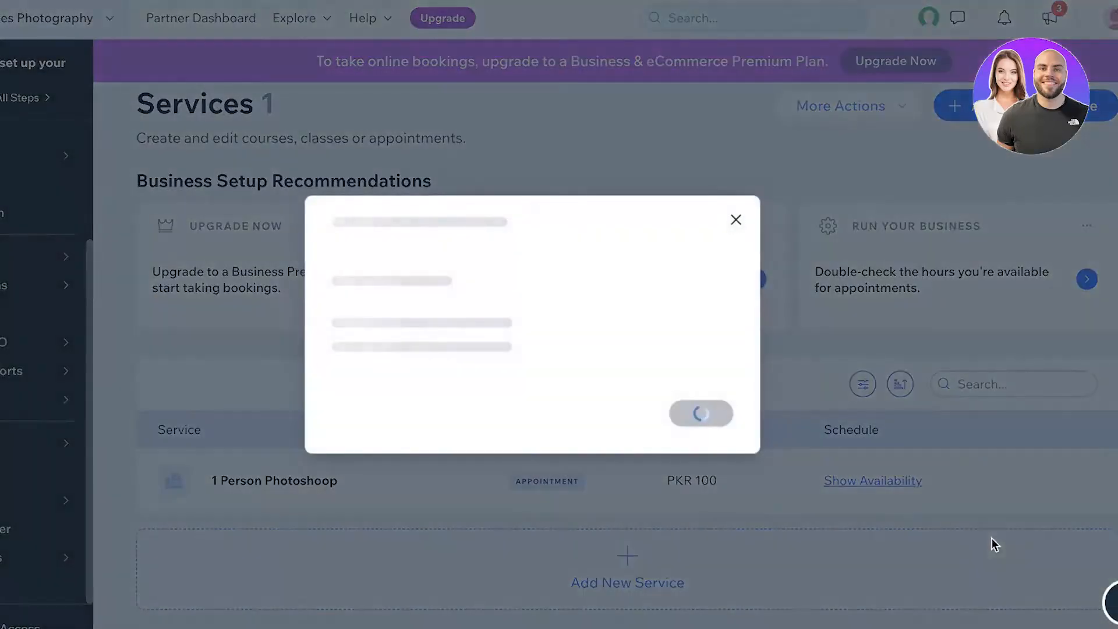
{"action": "left_click", "coordinate": [693, 393]}
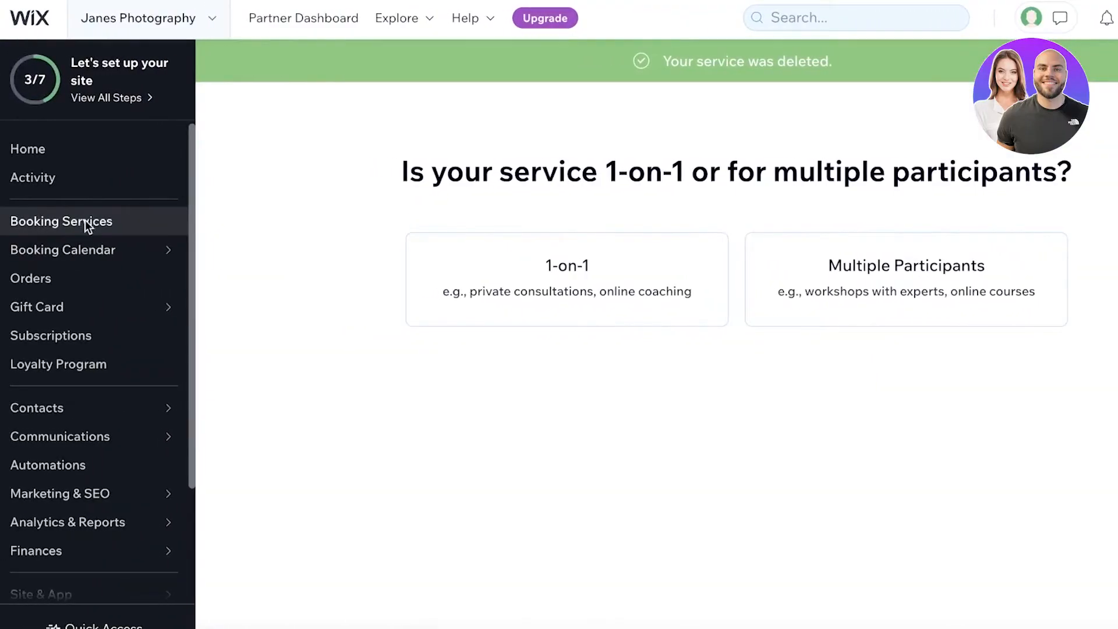
- Start a new 1-on-1 booking service and name it Model Portfolio Shoots
{"action": "left_click", "coordinate": [88, 225]}
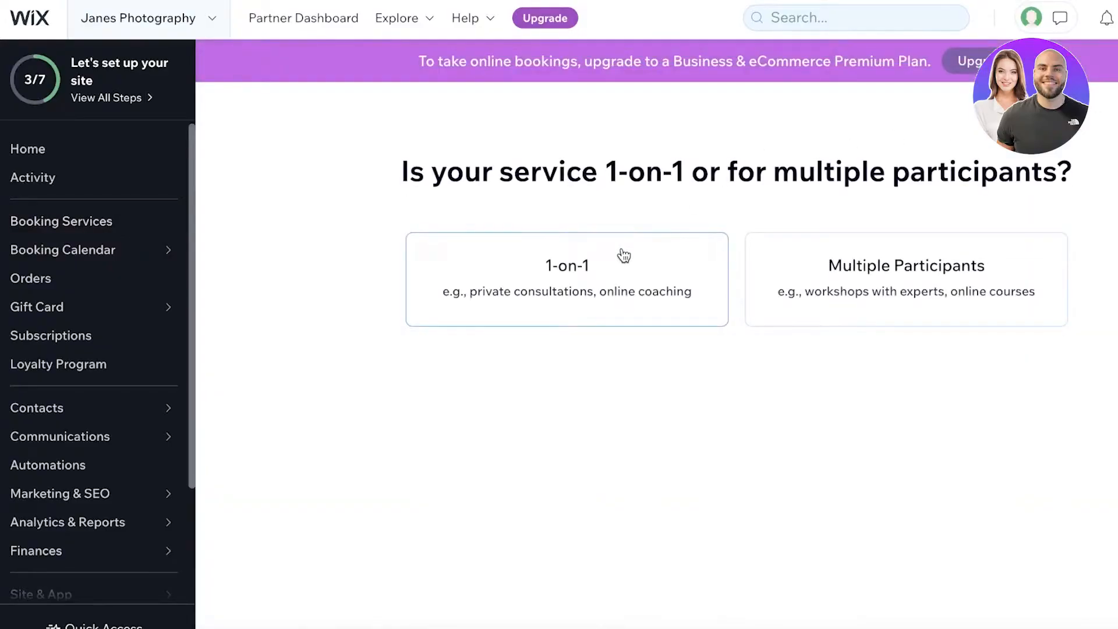
{"action": "left_click", "coordinate": [681, 263]}
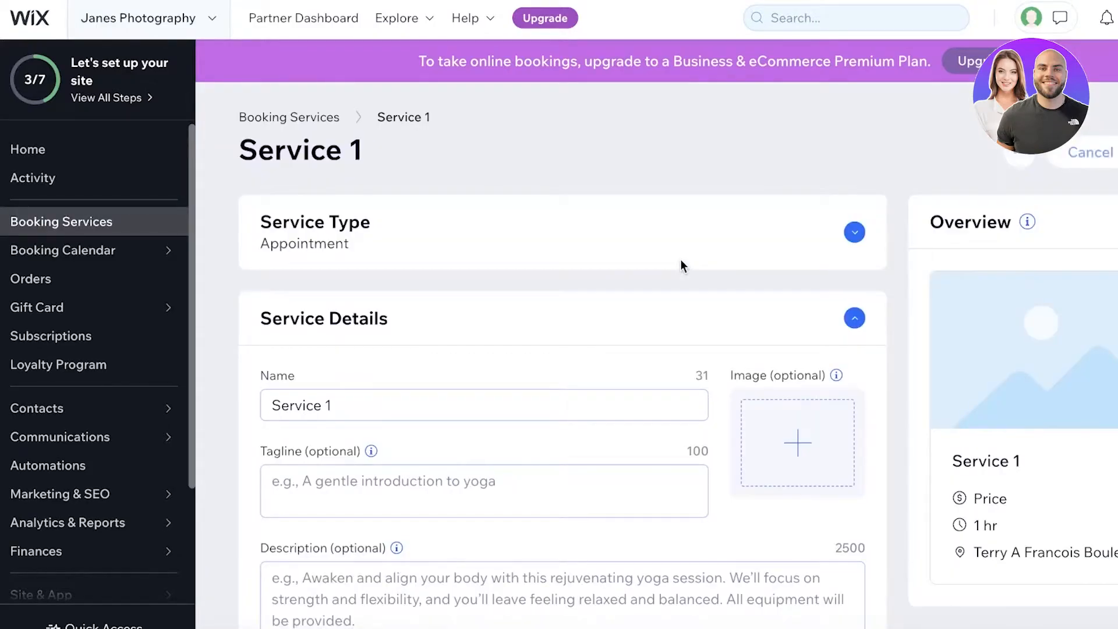
{"action": "triple_click", "coordinate": [553, 398]}
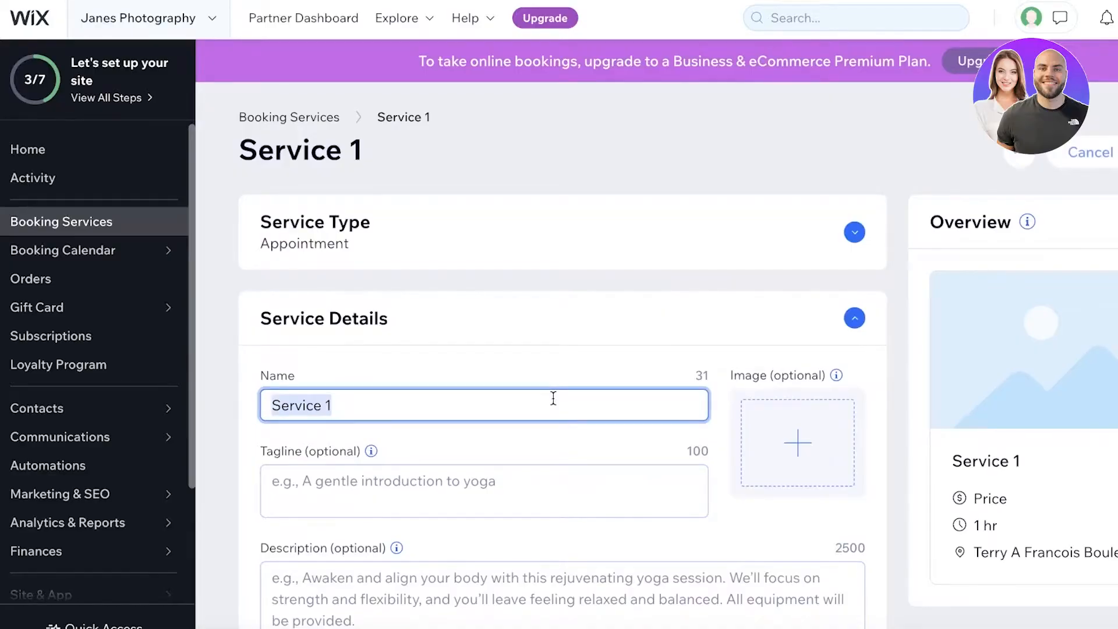
{"action": "type", "text": "Portfolio Shoots"}
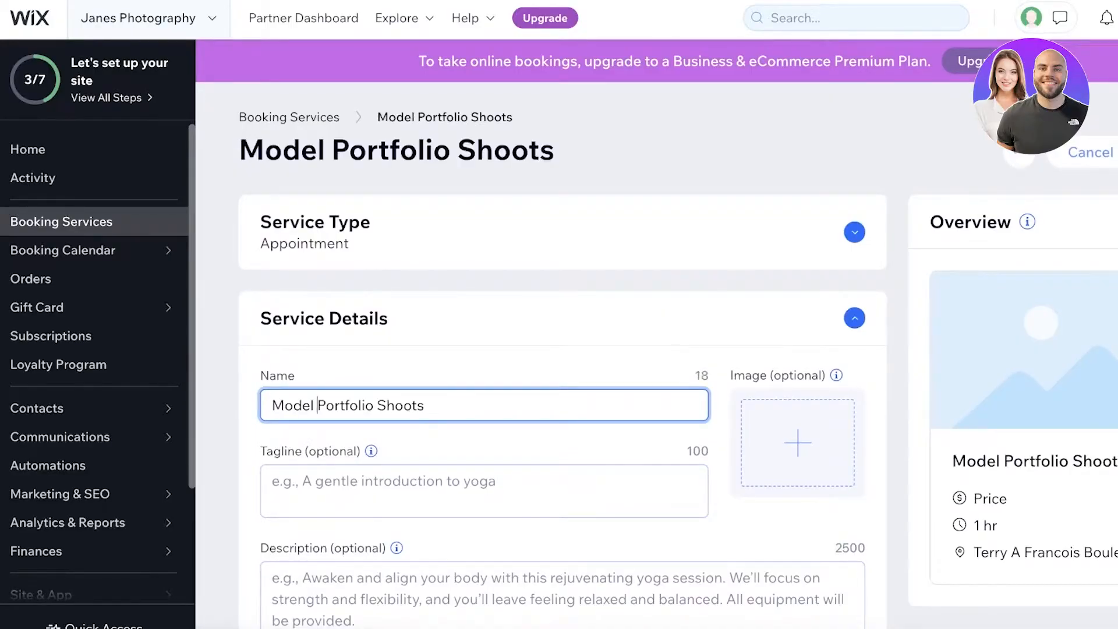
- Enter the service tagline "For all your modelling agencies to your personal photo albums."
{"action": "scroll", "coordinate": [553, 398], "scroll_direction": "down", "scroll_amount": 1}
{"action": "left_click", "coordinate": [574, 398]}
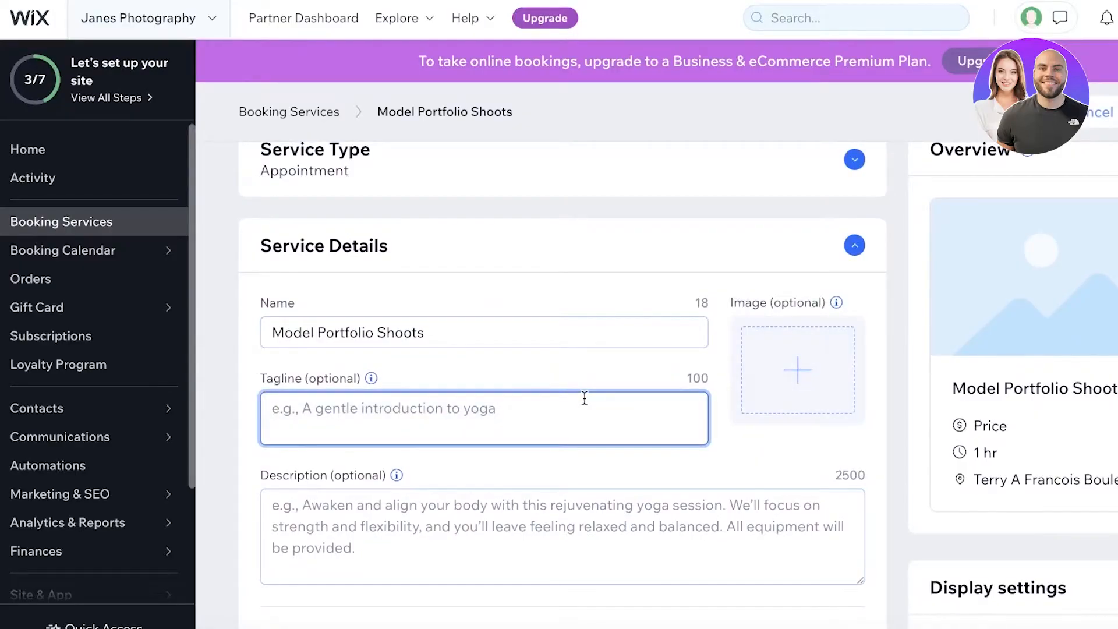
{"action": "type", "text": "For all your modelling agencies to your personal photo albums."}
{"action": "scroll", "coordinate": [549, 380], "scroll_direction": "down", "scroll_amount": 3}
{"action": "left_click", "coordinate": [538, 349]}
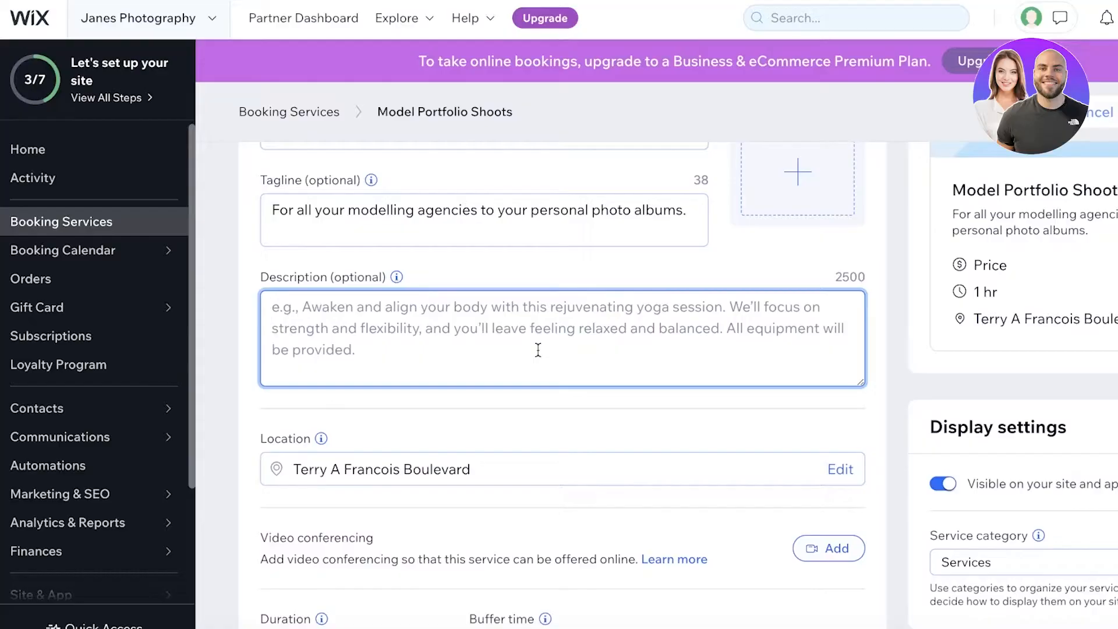
{"action": "scroll", "coordinate": [539, 349], "scroll_direction": "down", "scroll_amount": 2}
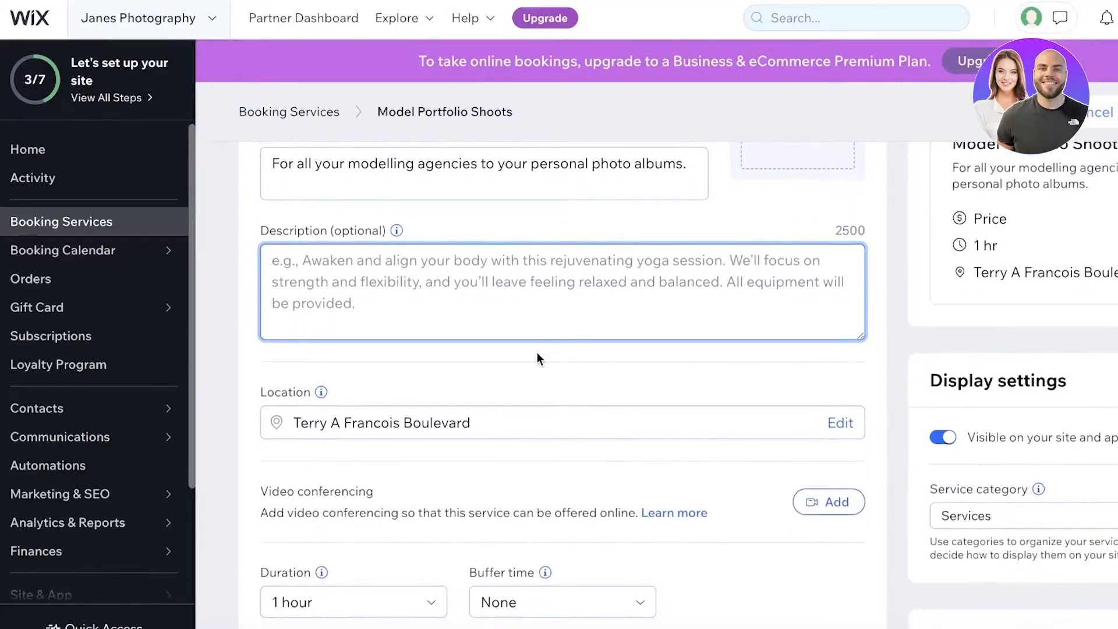
{"action": "scroll", "coordinate": [517, 335], "scroll_direction": "down", "scroll_amount": 3}
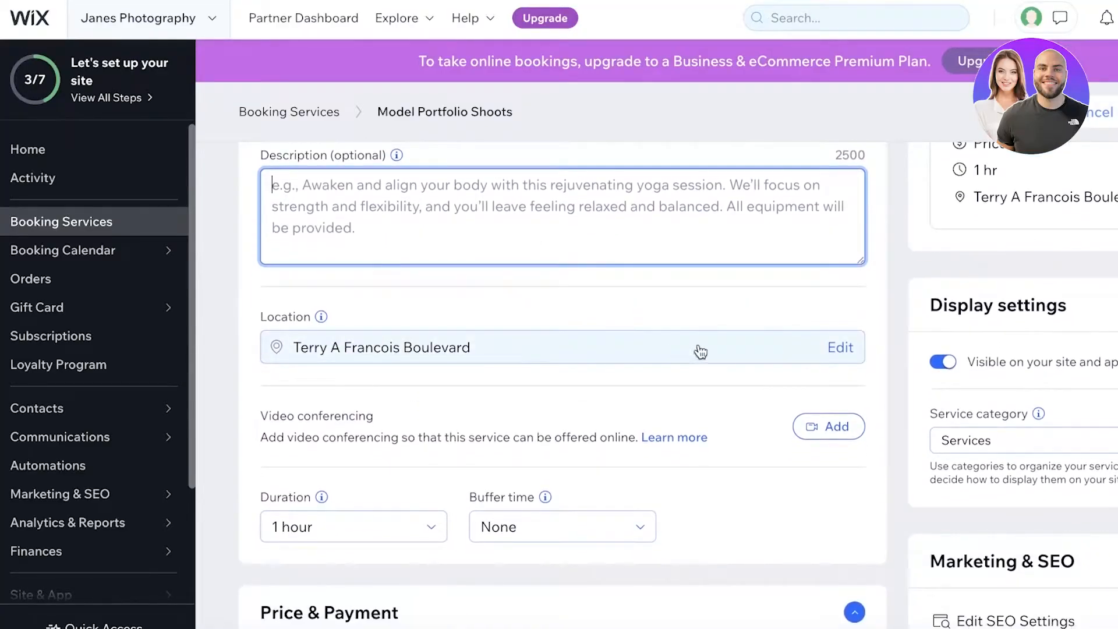
{"action": "left_click", "coordinate": [834, 352]}
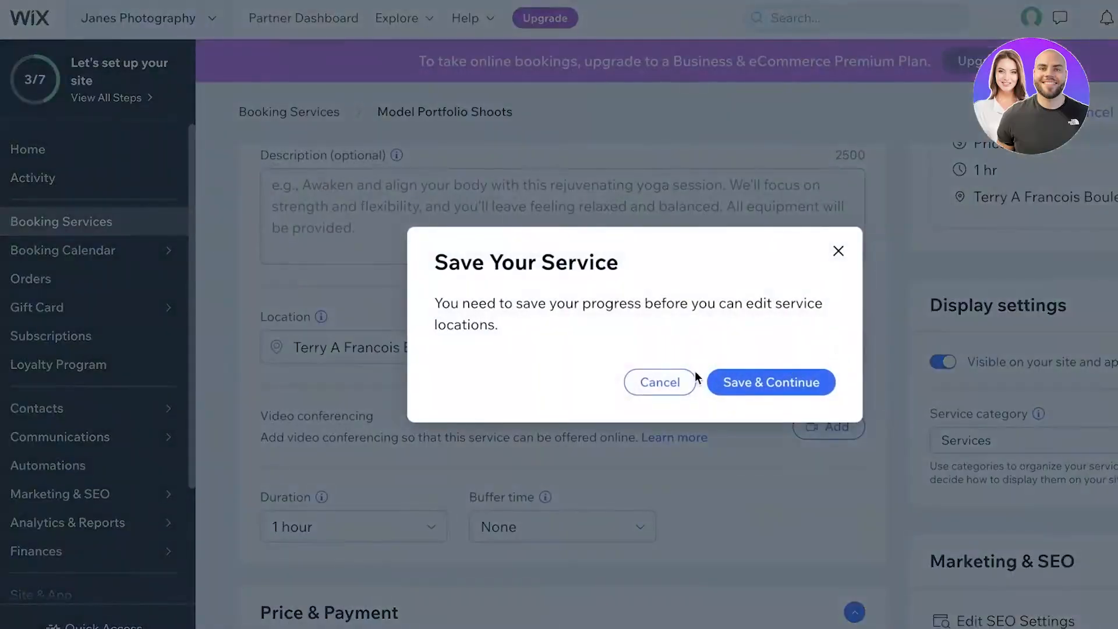
{"action": "left_click", "coordinate": [838, 251]}
{"action": "left_click", "coordinate": [467, 338]}
{"action": "left_click", "coordinate": [640, 389]}
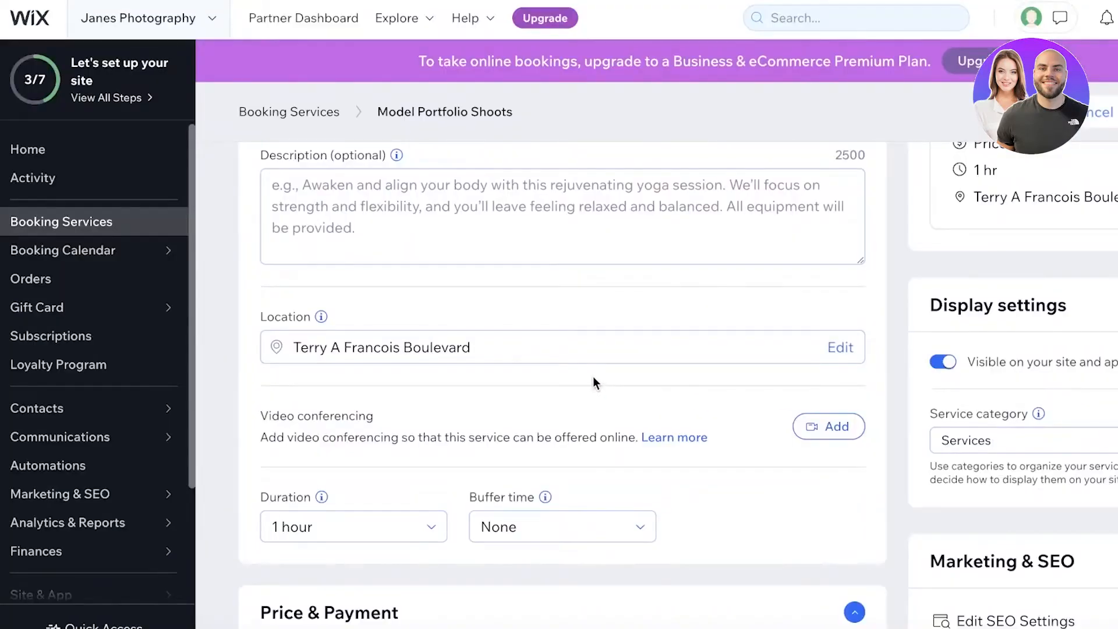
- Set the duration of the Model Portfolio Shoots service to 2 hours
{"action": "scroll", "coordinate": [582, 387], "scroll_direction": "down", "scroll_amount": 2}
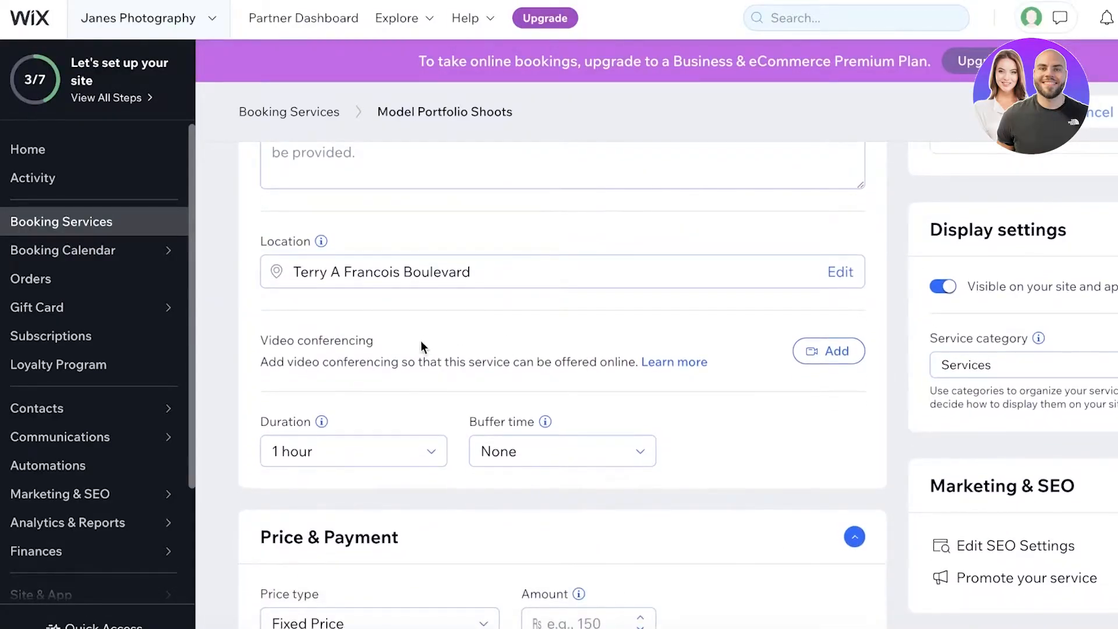
{"action": "scroll", "coordinate": [421, 343], "scroll_direction": "down", "scroll_amount": 2}
{"action": "left_click", "coordinate": [394, 319]}
{"action": "scroll", "coordinate": [394, 350], "scroll_direction": "down", "scroll_amount": 2}
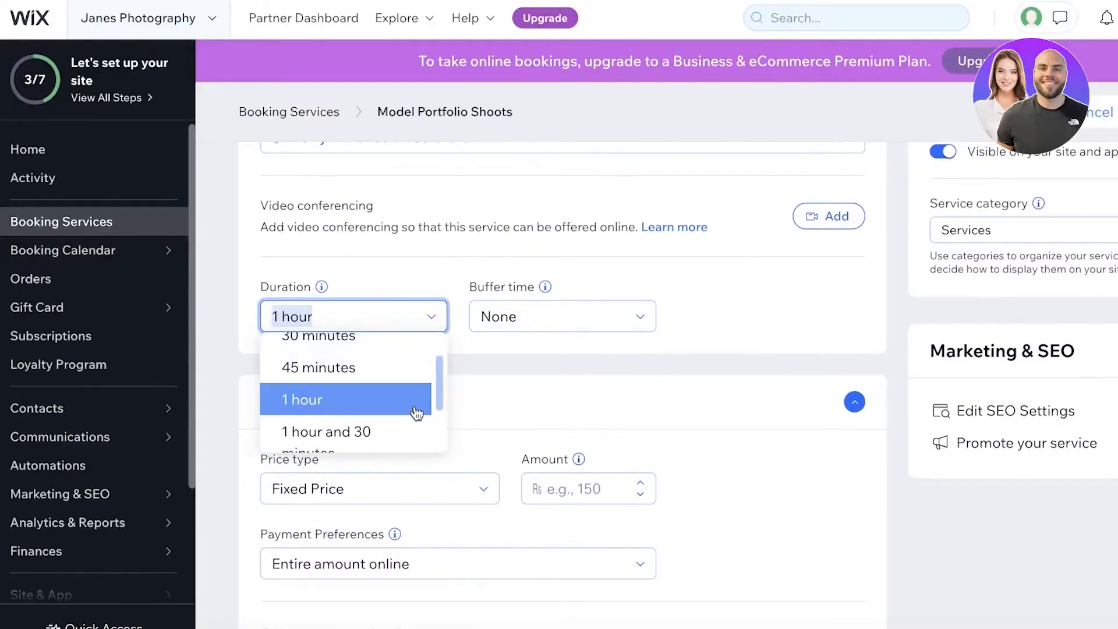
{"action": "scroll", "coordinate": [600, 213], "scroll_direction": "up", "scroll_amount": 2}
{"action": "scroll", "coordinate": [601, 222], "scroll_direction": "down", "scroll_amount": 3}
{"action": "scroll", "coordinate": [361, 317], "scroll_direction": "down", "scroll_amount": 2}
{"action": "left_click", "coordinate": [344, 326]}
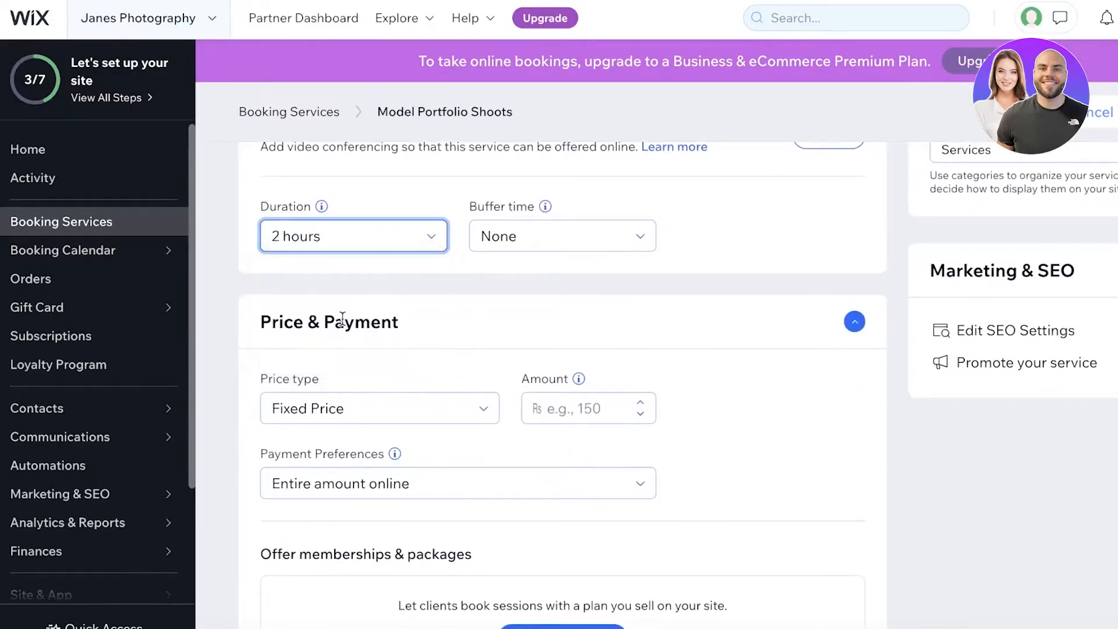
- Set the service's buffer time between sessions to 15 minutes
{"action": "left_click", "coordinate": [523, 250]}
{"action": "left_click", "coordinate": [527, 304]}
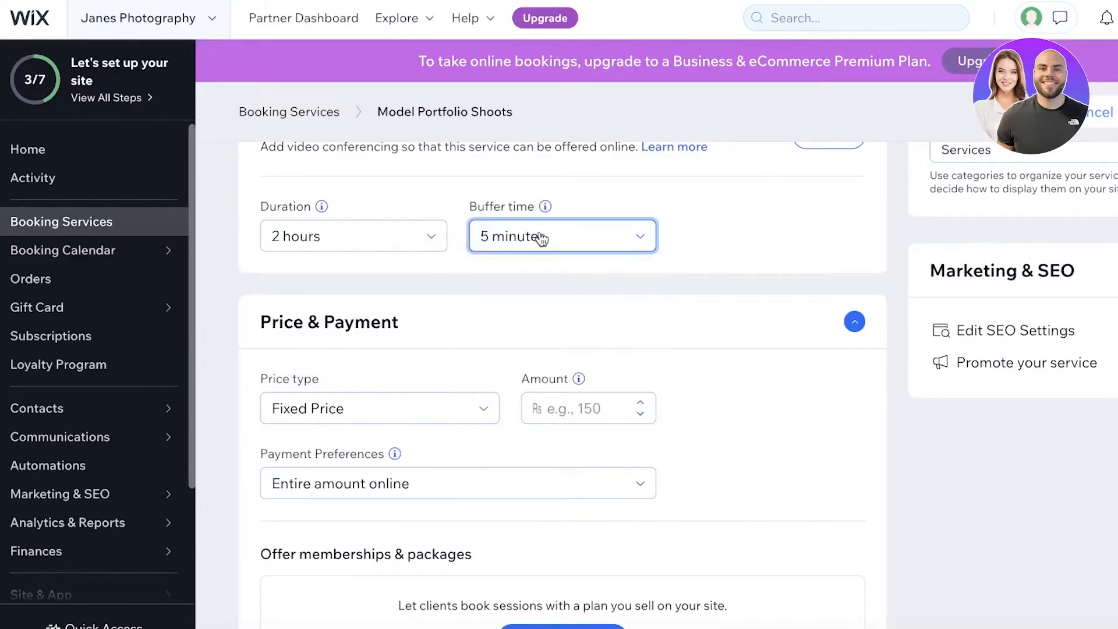
{"action": "left_click", "coordinate": [536, 240]}
{"action": "left_click", "coordinate": [554, 365]}
{"action": "scroll", "coordinate": [722, 318], "scroll_direction": "down", "scroll_amount": 1}
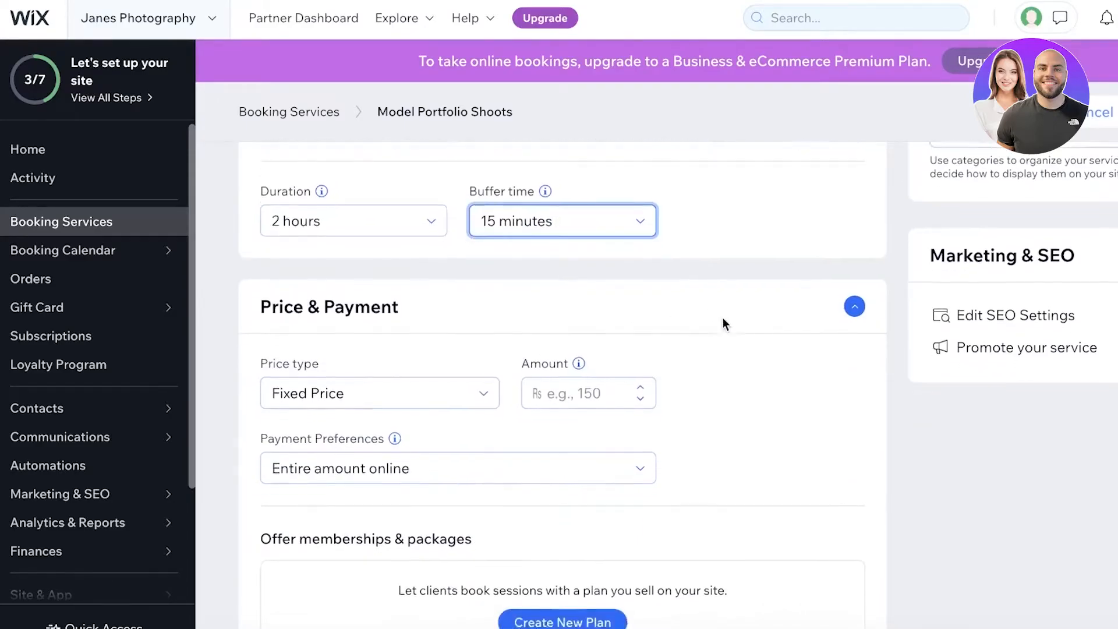
- Review the available price types and set the service's price type to Varied Prices
{"action": "scroll", "coordinate": [722, 316], "scroll_direction": "up", "scroll_amount": 1}
{"action": "left_click", "coordinate": [441, 427]}
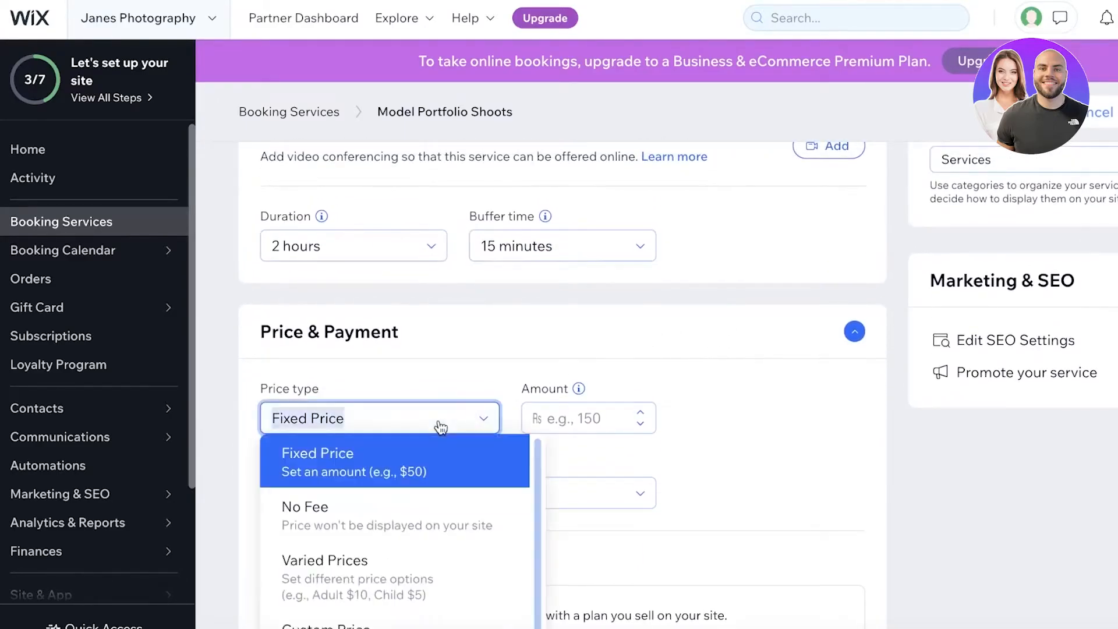
{"action": "scroll", "coordinate": [442, 428], "scroll_direction": "down", "scroll_amount": 1}
{"action": "left_click", "coordinate": [531, 324]}
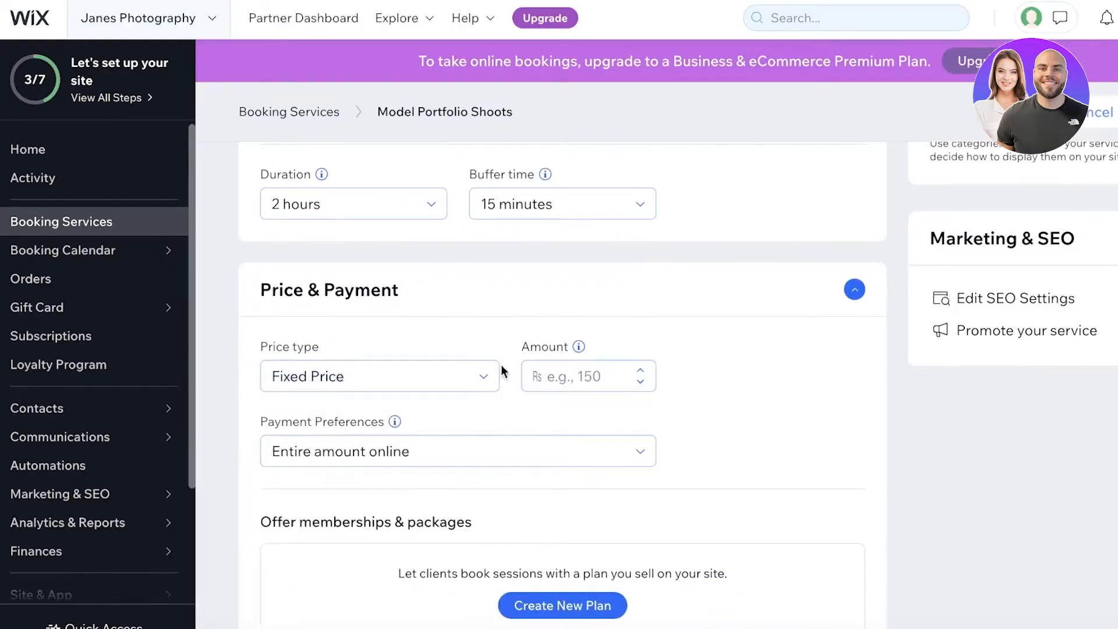
{"action": "left_click", "coordinate": [443, 376]}
{"action": "scroll", "coordinate": [443, 376], "scroll_direction": "down", "scroll_amount": 1}
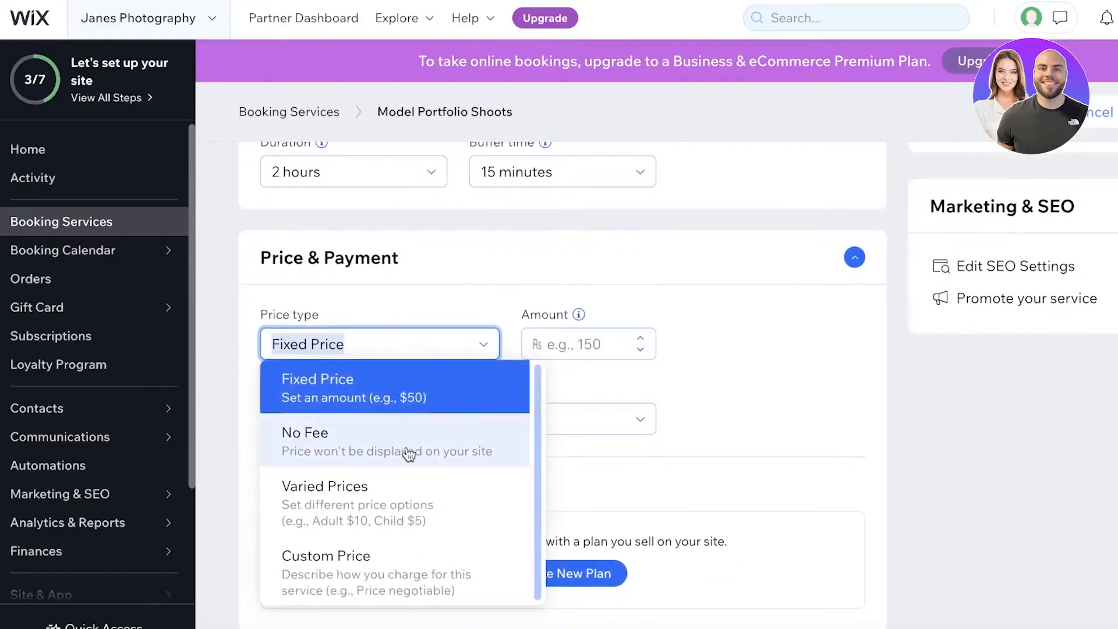
{"action": "left_click", "coordinate": [386, 492]}
{"action": "scroll", "coordinate": [482, 312], "scroll_direction": "down", "scroll_amount": 1}
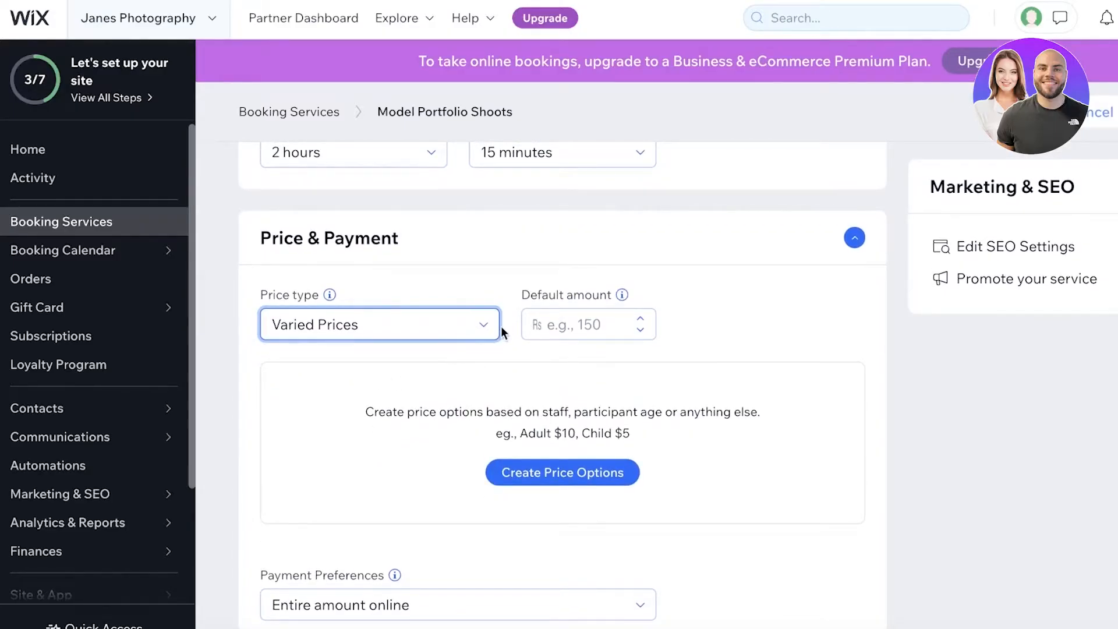
- Change the service's price type to Custom Price and start entering a price description
{"action": "left_click", "coordinate": [471, 328]}
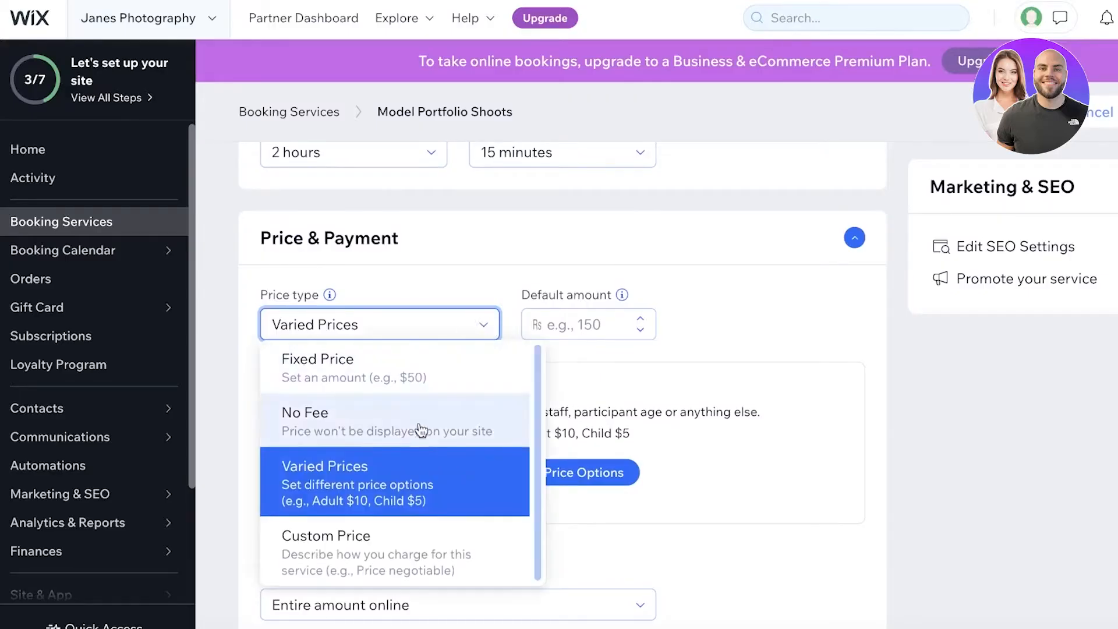
{"action": "left_click", "coordinate": [398, 542]}
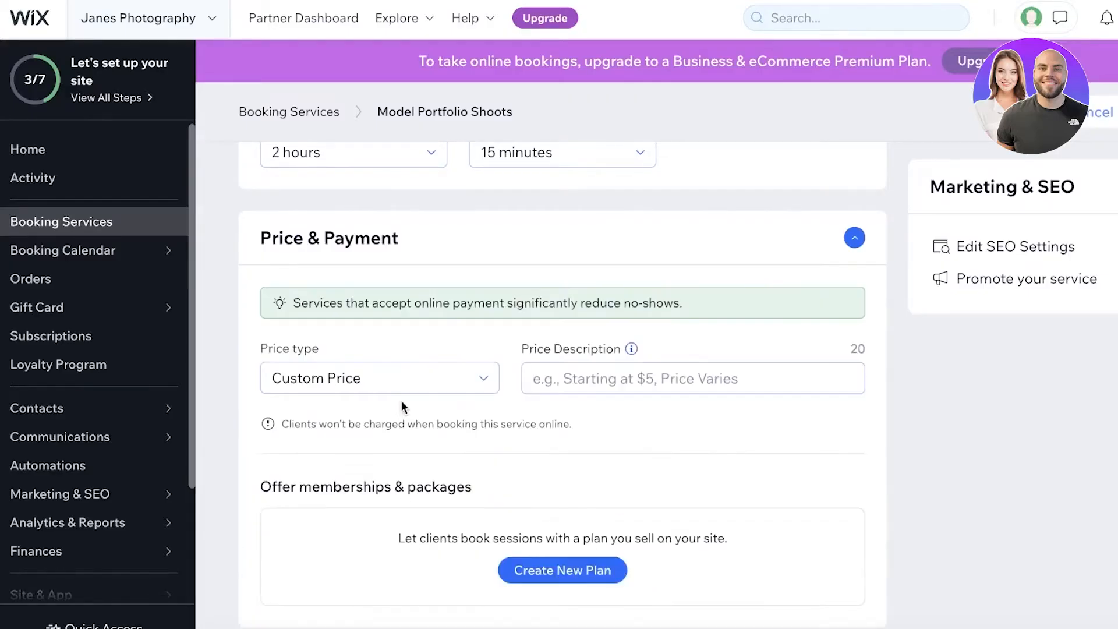
{"action": "left_click", "coordinate": [541, 379]}
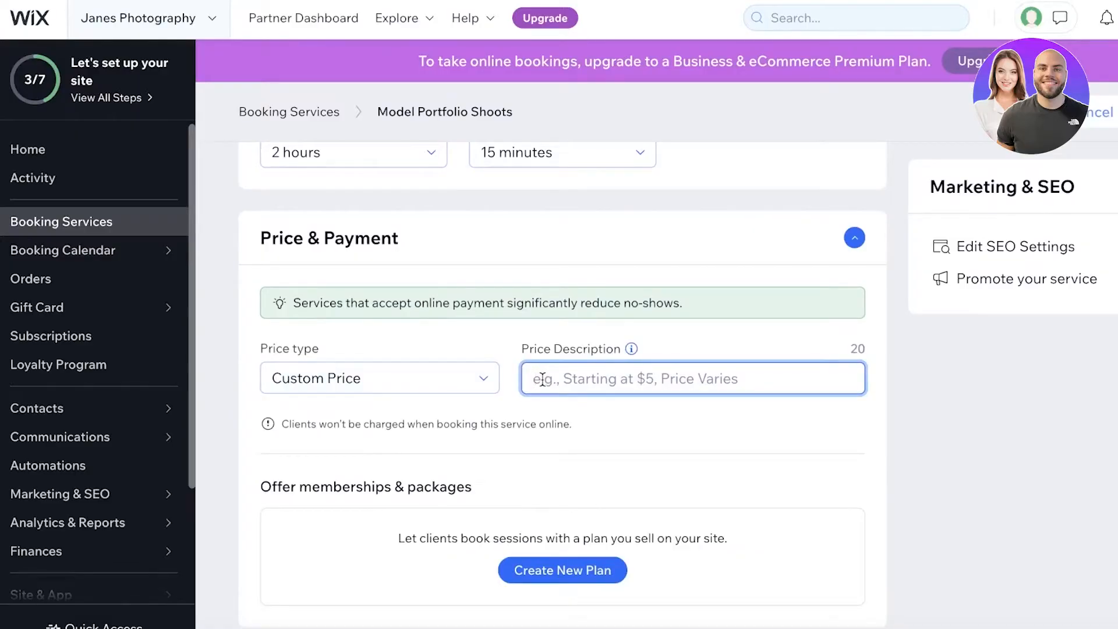
- Set the service's price type to Fixed Price with an amount of Rs 200
{"action": "left_click", "coordinate": [349, 378]}
{"action": "left_click", "coordinate": [437, 434]}
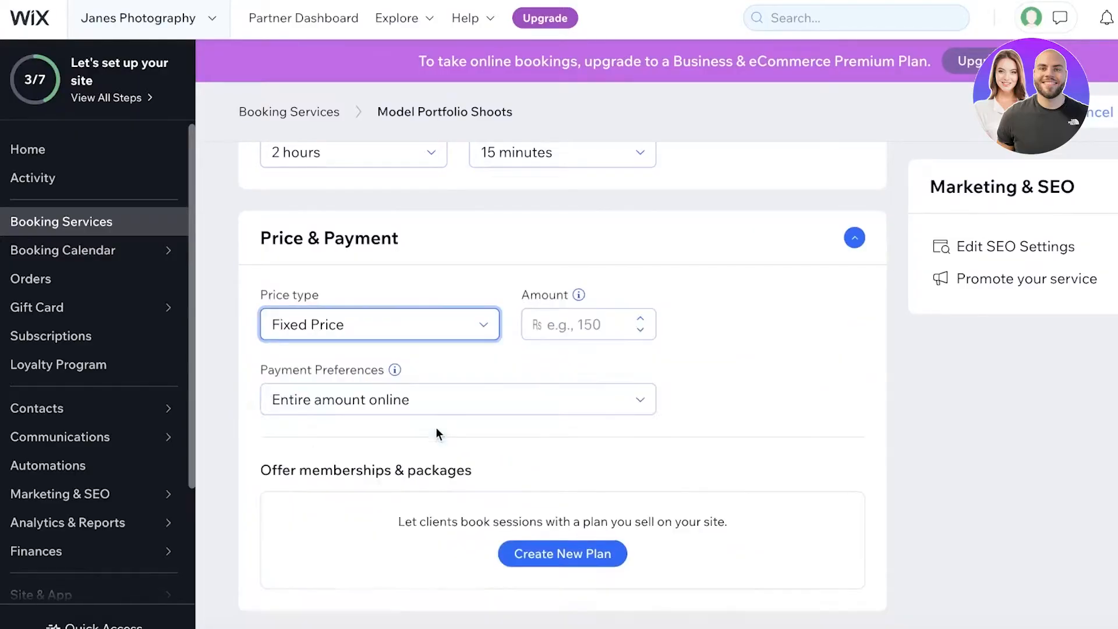
{"action": "left_click", "coordinate": [553, 320]}
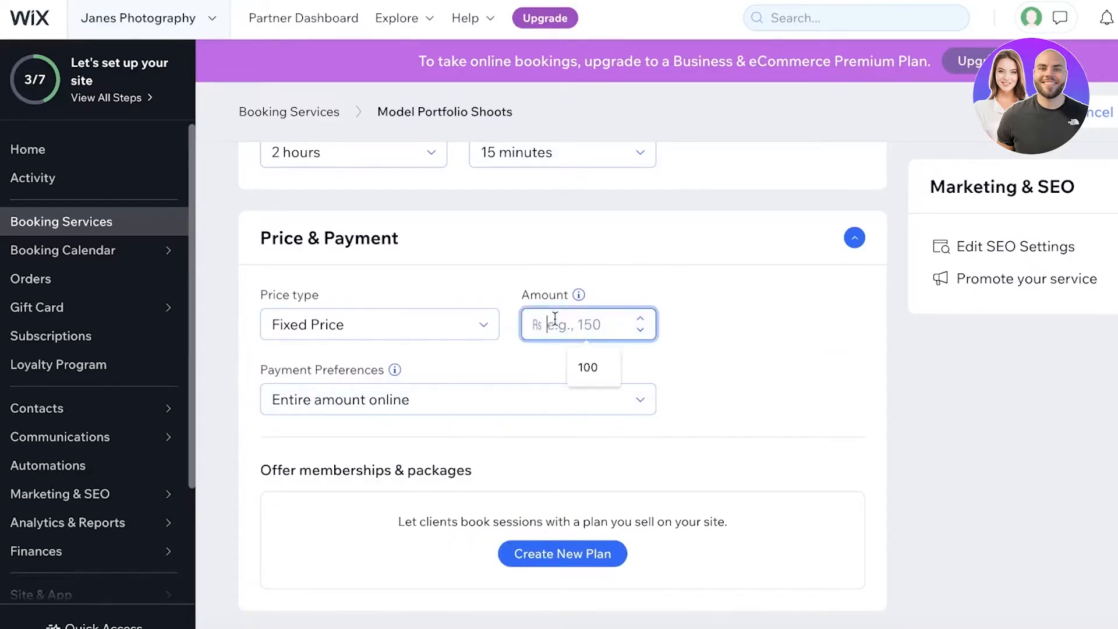
{"action": "type", "text": "200"}
- Set the payment preference to Online deposit and the rest in person, with a deposit of Rs 50
{"action": "left_click", "coordinate": [588, 410]}
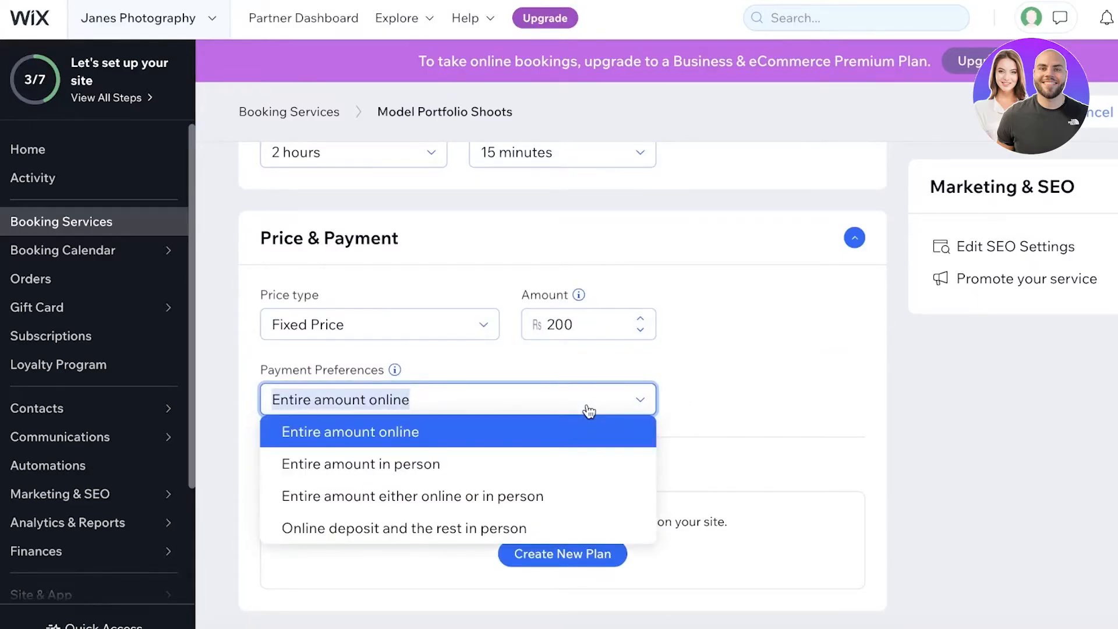
{"action": "left_click", "coordinate": [707, 403]}
{"action": "left_click", "coordinate": [653, 401]}
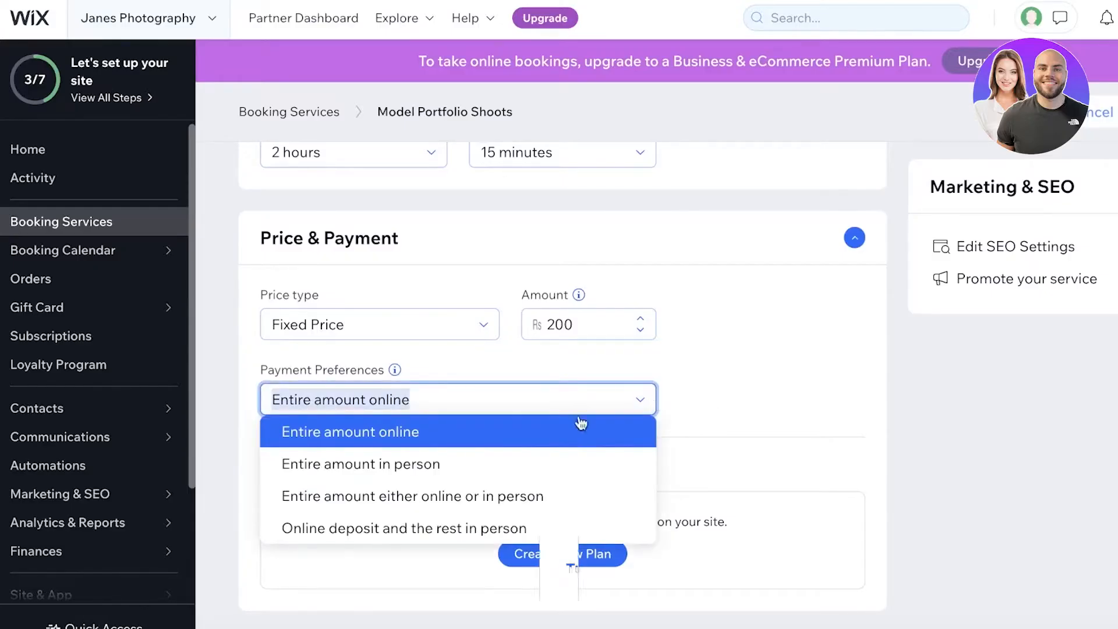
{"action": "left_click", "coordinate": [513, 497]}
{"action": "left_click", "coordinate": [541, 412]}
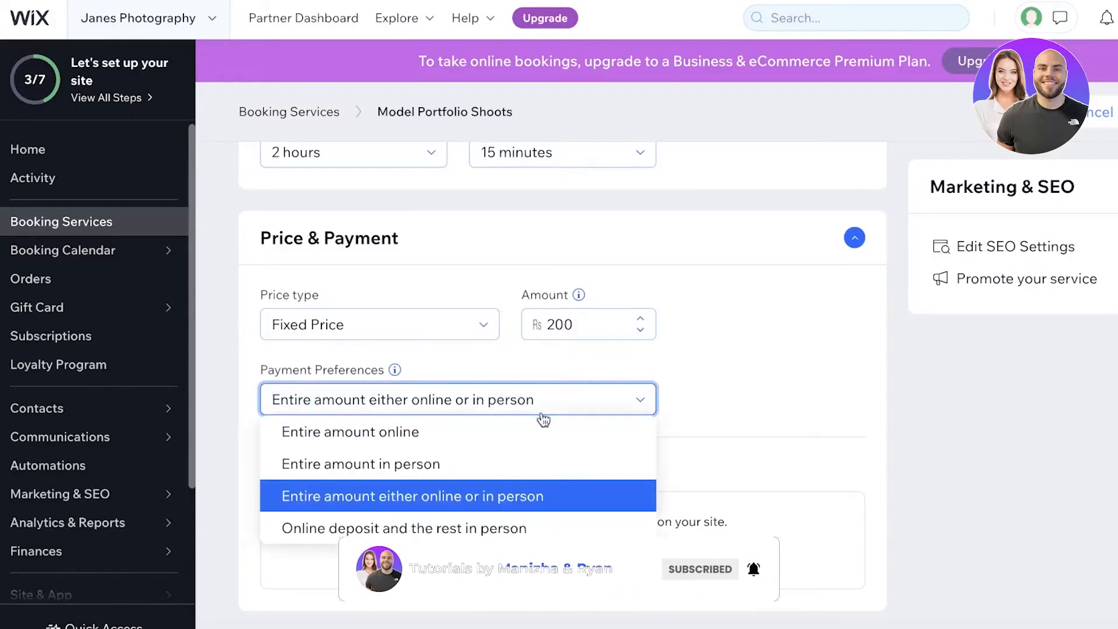
{"action": "left_click", "coordinate": [533, 528]}
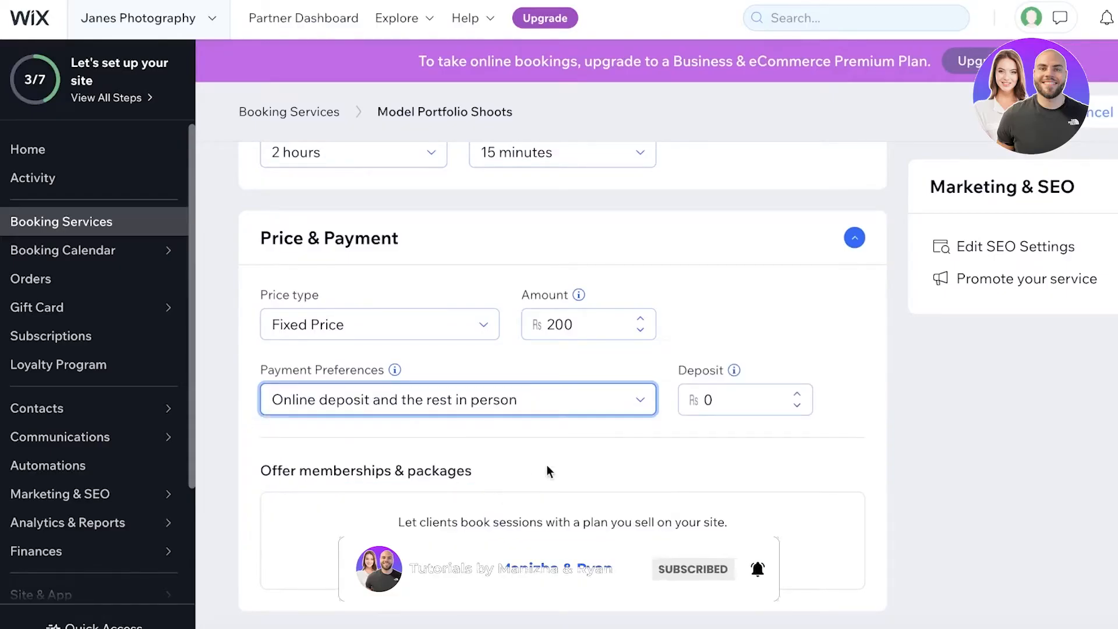
{"action": "left_click", "coordinate": [762, 397]}
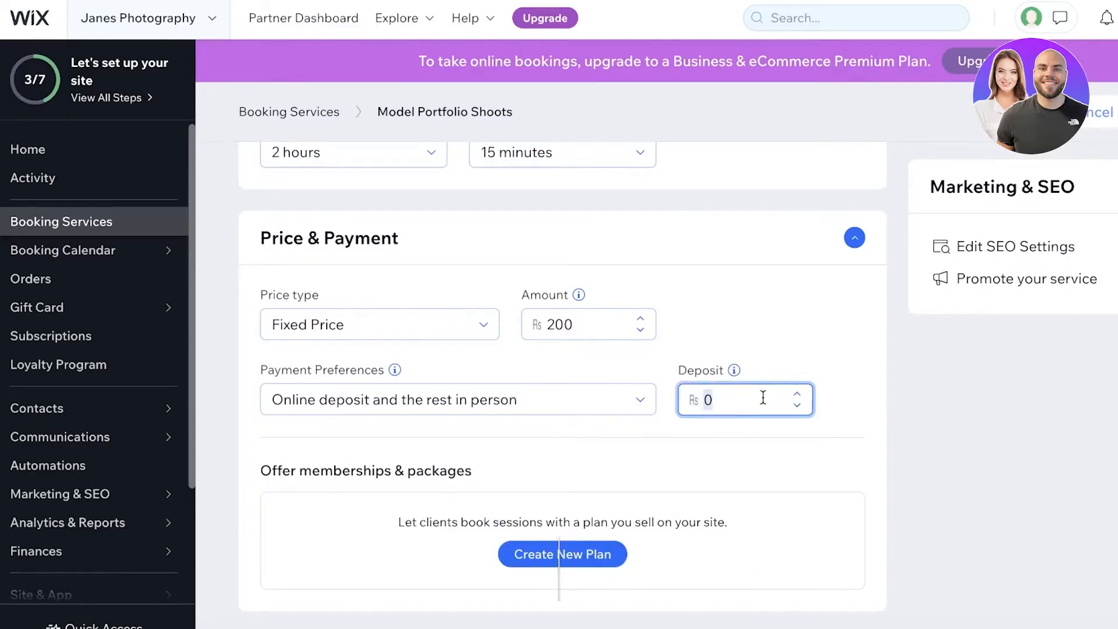
{"action": "type", "text": "50"}
{"action": "left_click", "coordinate": [784, 340]}
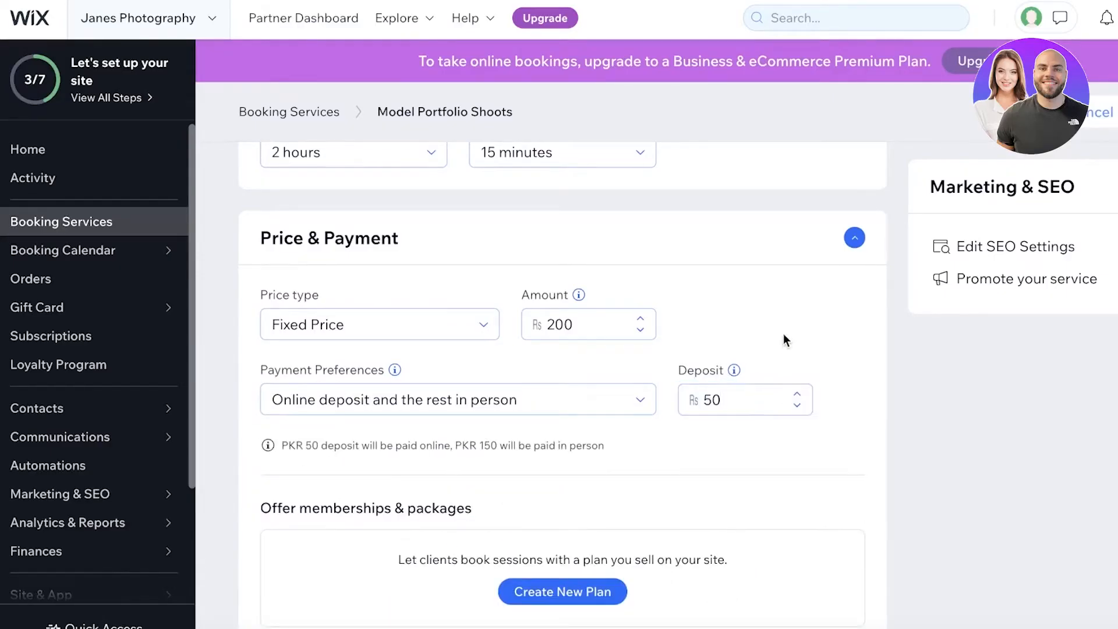
- Review the service's memberships, availability, images and additional settings sections, and save the Model Portfolio Shoots service
{"action": "scroll", "coordinate": [783, 344], "scroll_direction": "down", "scroll_amount": 7}
{"action": "scroll", "coordinate": [795, 359], "scroll_direction": "up", "scroll_amount": 3}
{"action": "scroll", "coordinate": [793, 358], "scroll_direction": "down", "scroll_amount": 3}
{"action": "scroll", "coordinate": [758, 271], "scroll_direction": "up", "scroll_amount": 2}
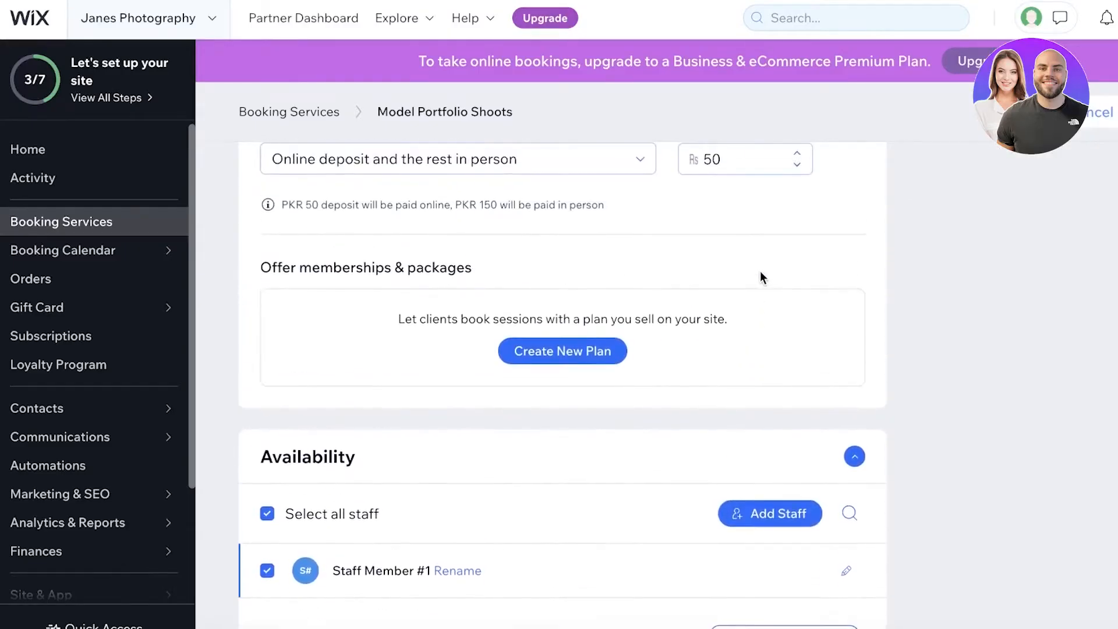
{"action": "scroll", "coordinate": [760, 271], "scroll_direction": "down", "scroll_amount": 2}
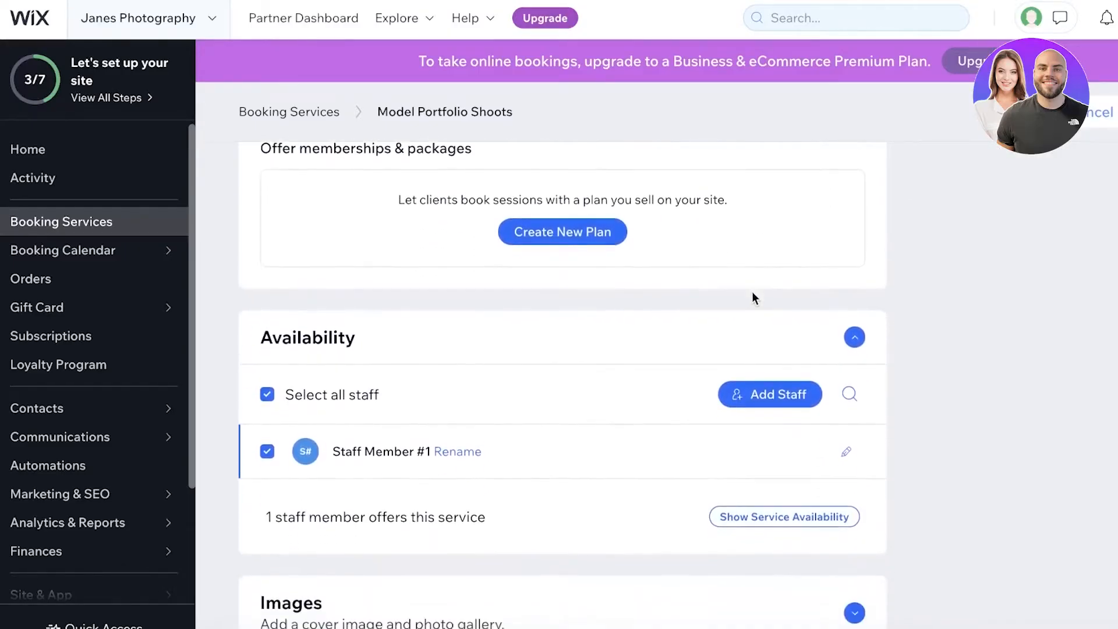
{"action": "scroll", "coordinate": [753, 293], "scroll_direction": "down", "scroll_amount": 1}
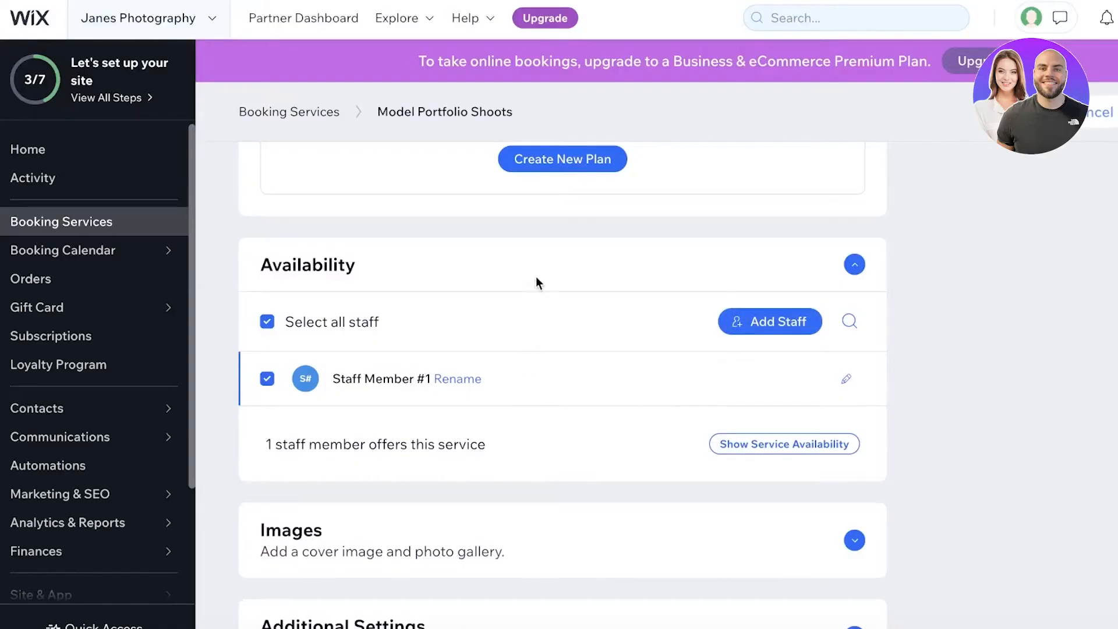
{"action": "scroll", "coordinate": [536, 285], "scroll_direction": "down", "scroll_amount": 1}
{"action": "scroll", "coordinate": [535, 291], "scroll_direction": "down", "scroll_amount": 1}
{"action": "scroll", "coordinate": [534, 287], "scroll_direction": "up", "scroll_amount": 1}
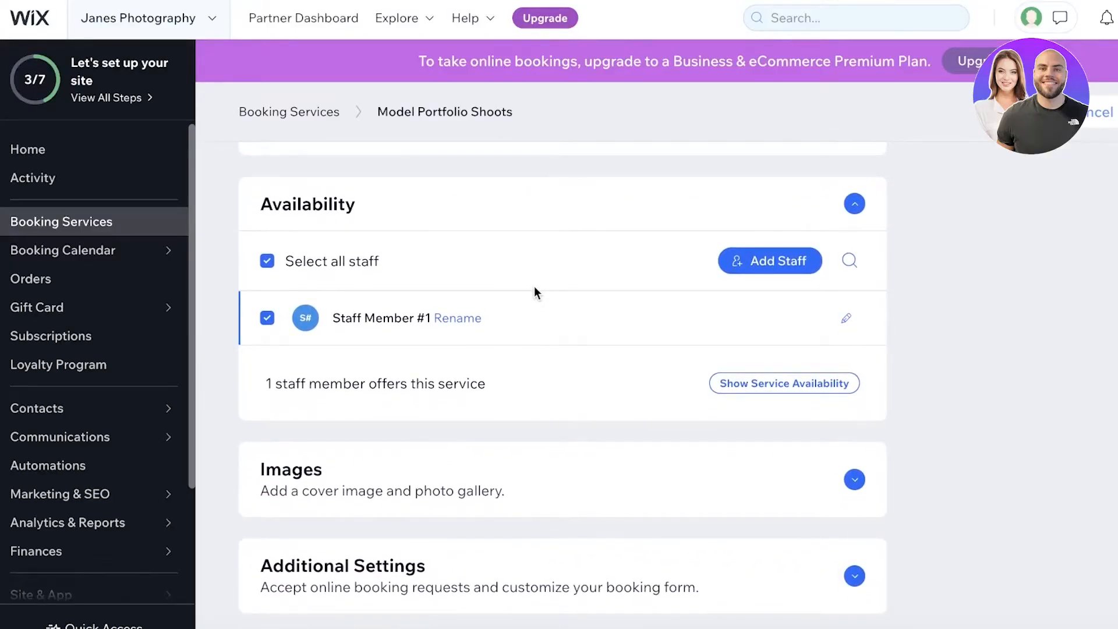
{"action": "scroll", "coordinate": [530, 309], "scroll_direction": "down", "scroll_amount": 1}
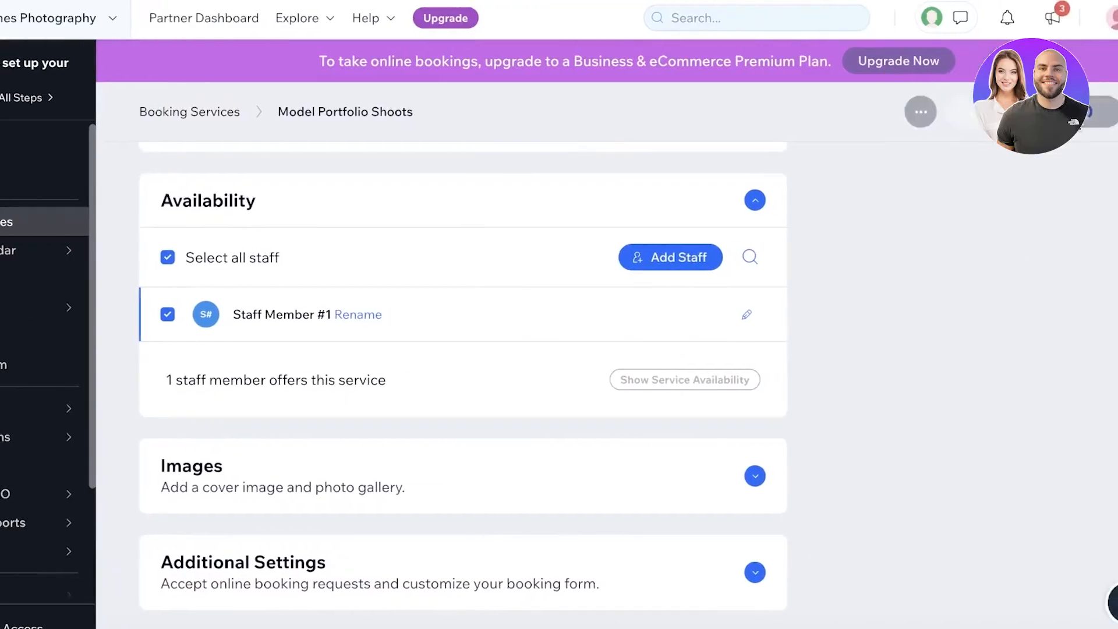
{"action": "left_click", "coordinate": [1095, 111]}
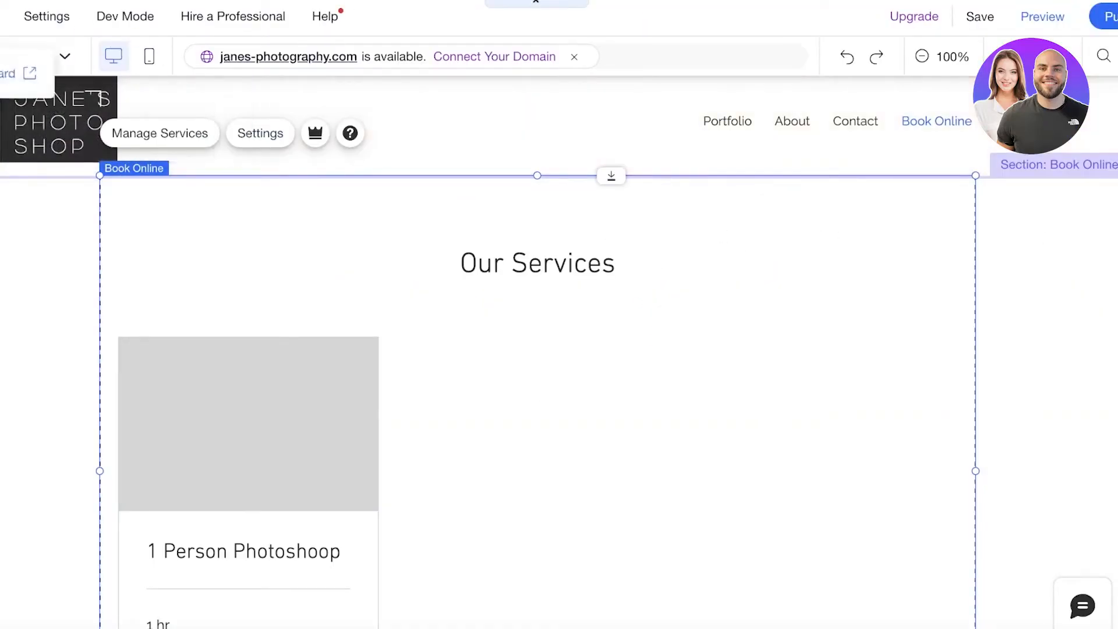
- Switch to the site editor and preview the Book Online page with its list of services
{"action": "left_click", "coordinate": [19, 59]}
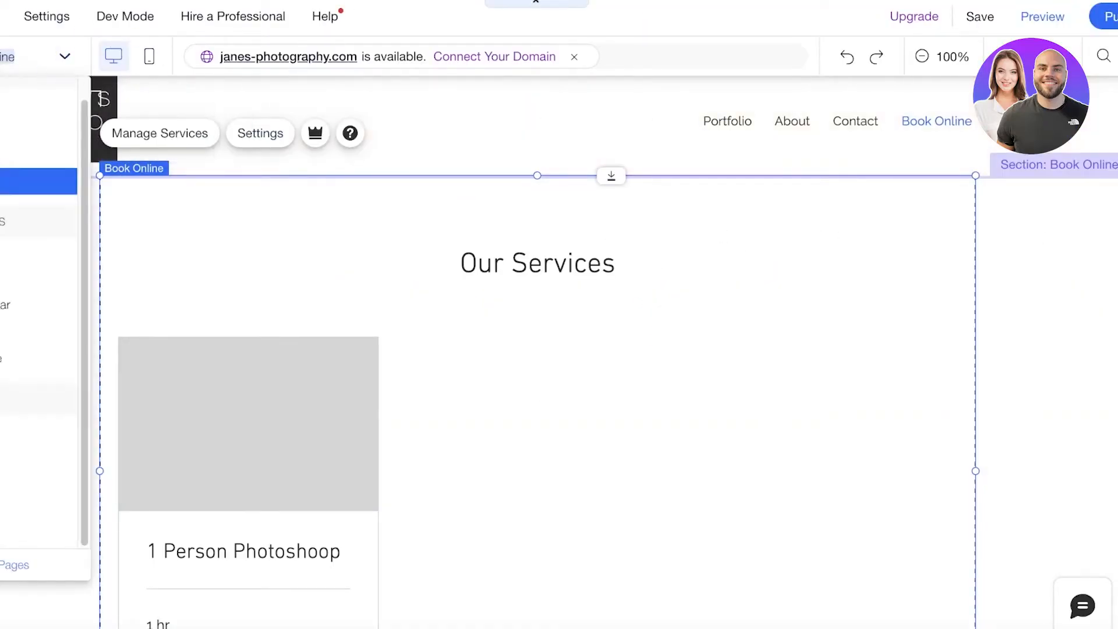
{"action": "left_click", "coordinate": [1036, 23]}
{"action": "scroll", "coordinate": [138, 432], "scroll_direction": "down", "scroll_amount": 8}
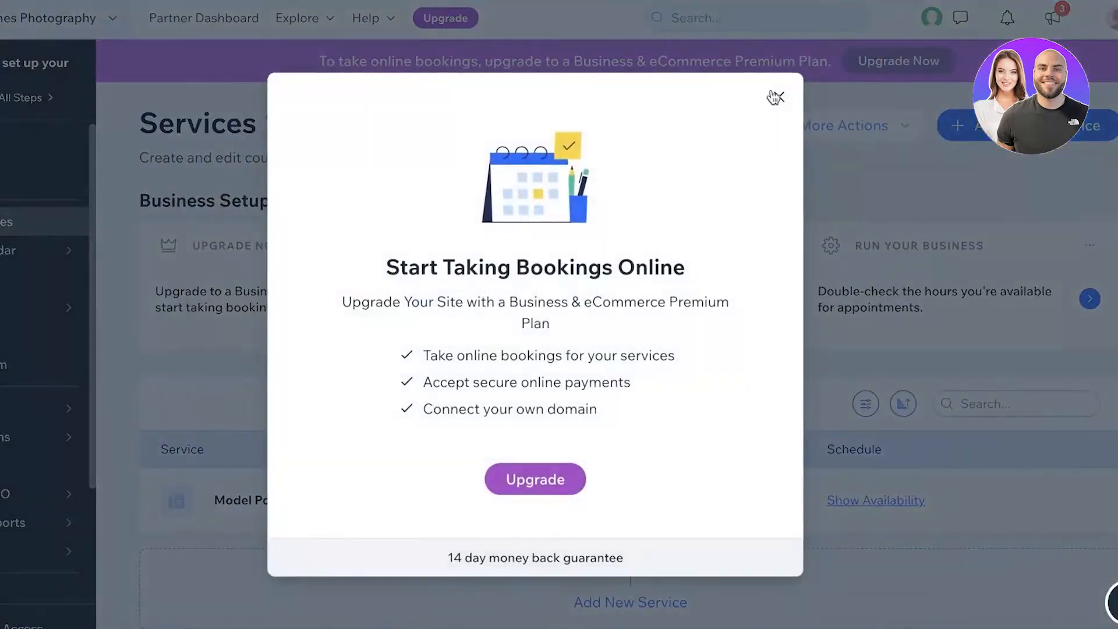
- Dismiss the upgrade offer in the dashboard and look through the Booking Calendar and its staff page
{"action": "left_click", "coordinate": [779, 96]}
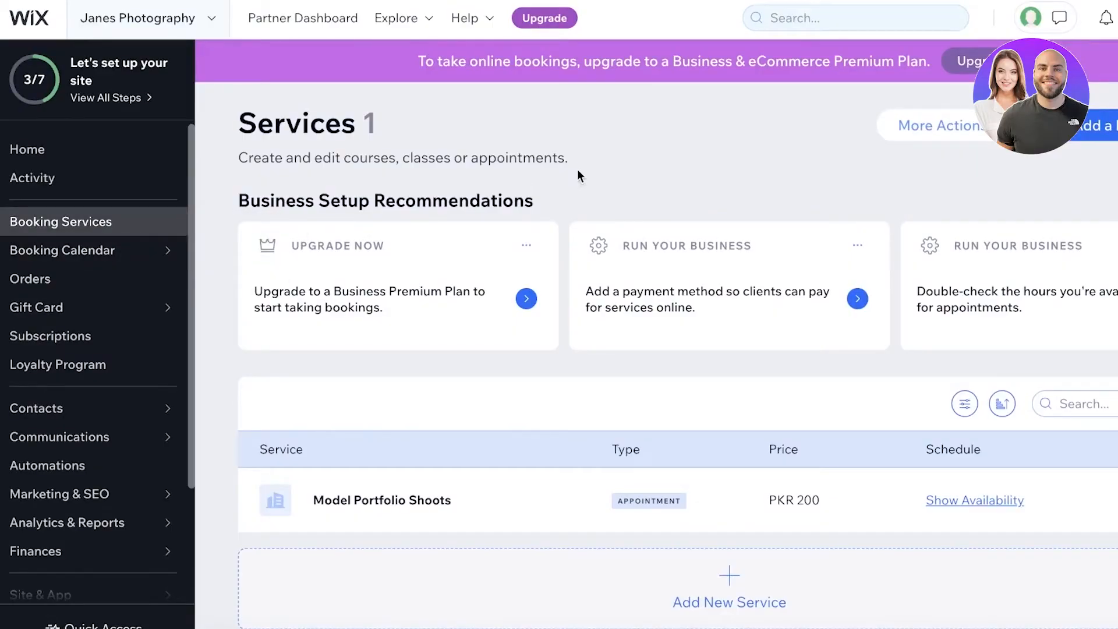
{"action": "left_click", "coordinate": [76, 252]}
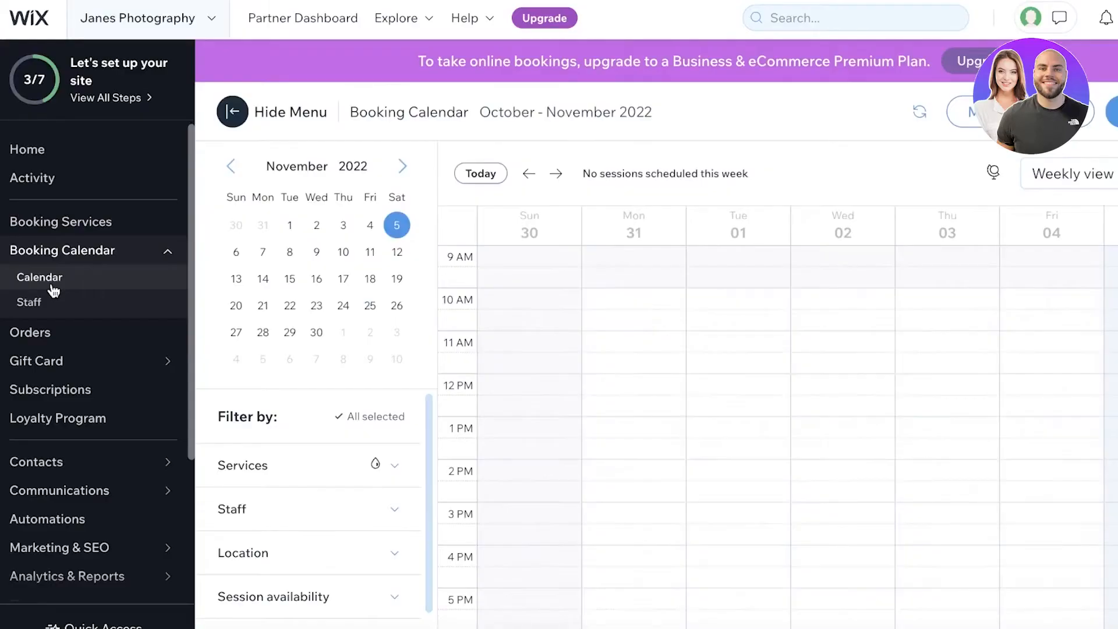
{"action": "left_click", "coordinate": [39, 305]}
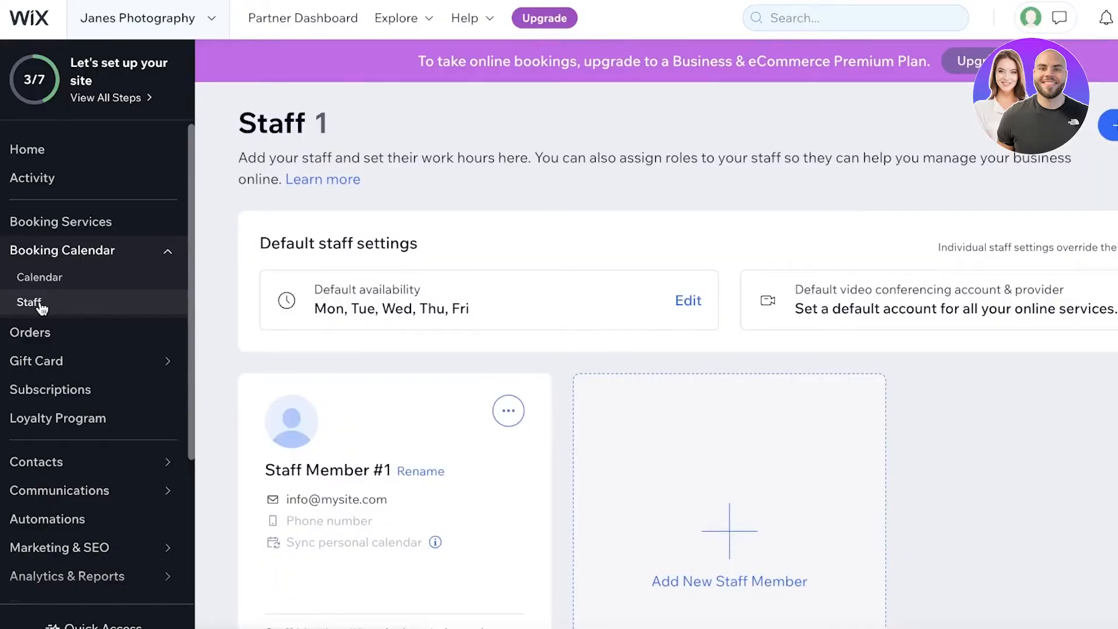
{"action": "scroll", "coordinate": [274, 392], "scroll_direction": "down", "scroll_amount": 2}
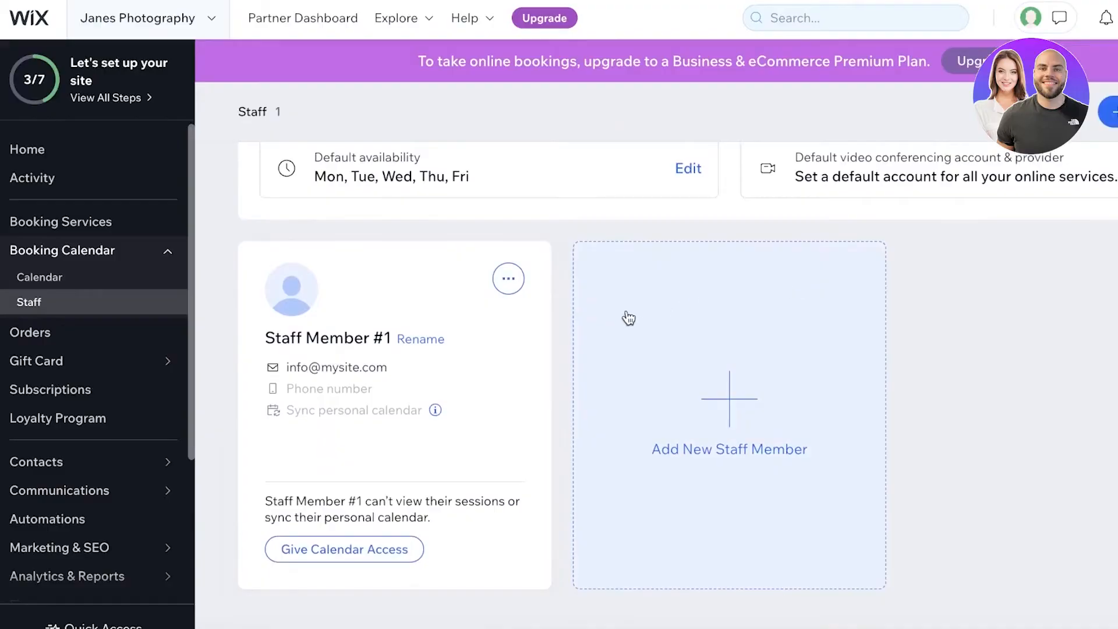
- Return to the Booking Calendar and review its additional actions and the kinds of entries that can be added
{"action": "left_click", "coordinate": [31, 279]}
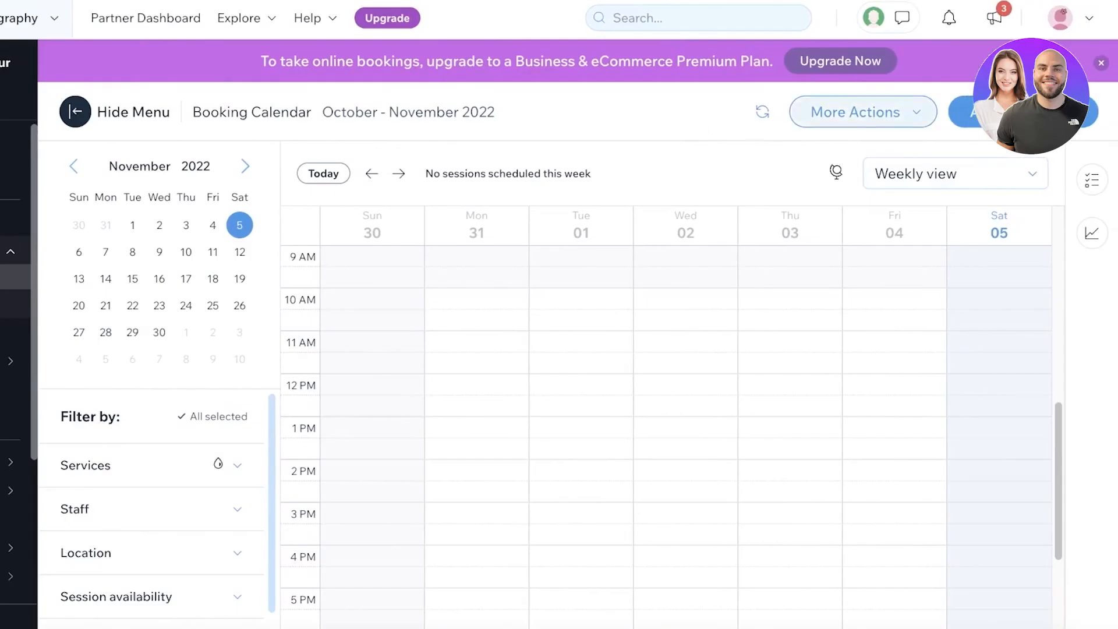
{"action": "left_click", "coordinate": [874, 119]}
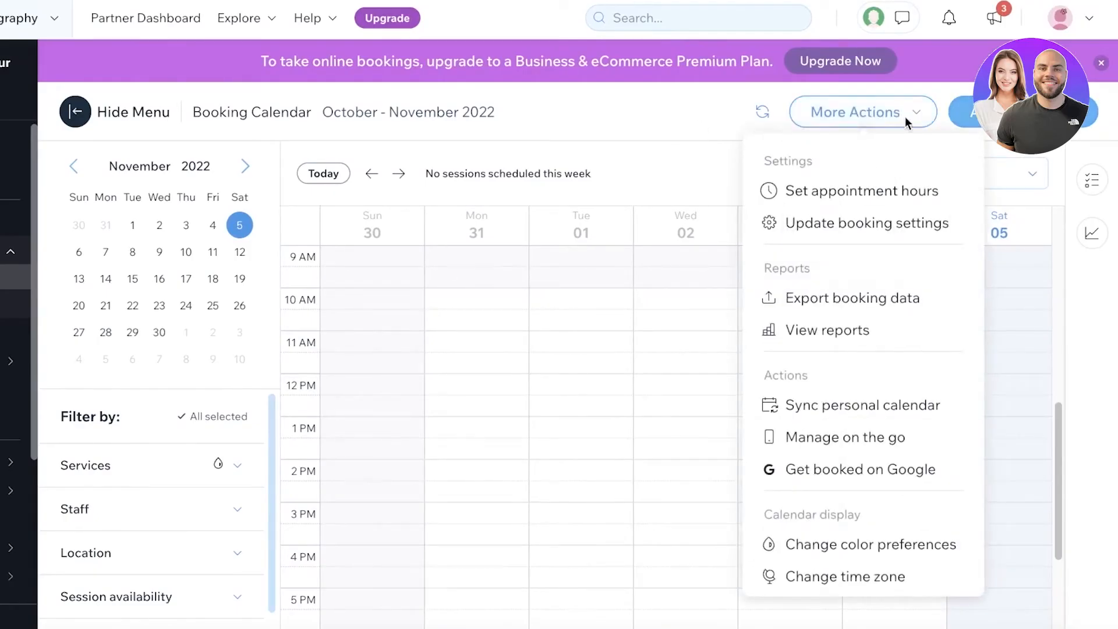
{"action": "left_click", "coordinate": [964, 114]}
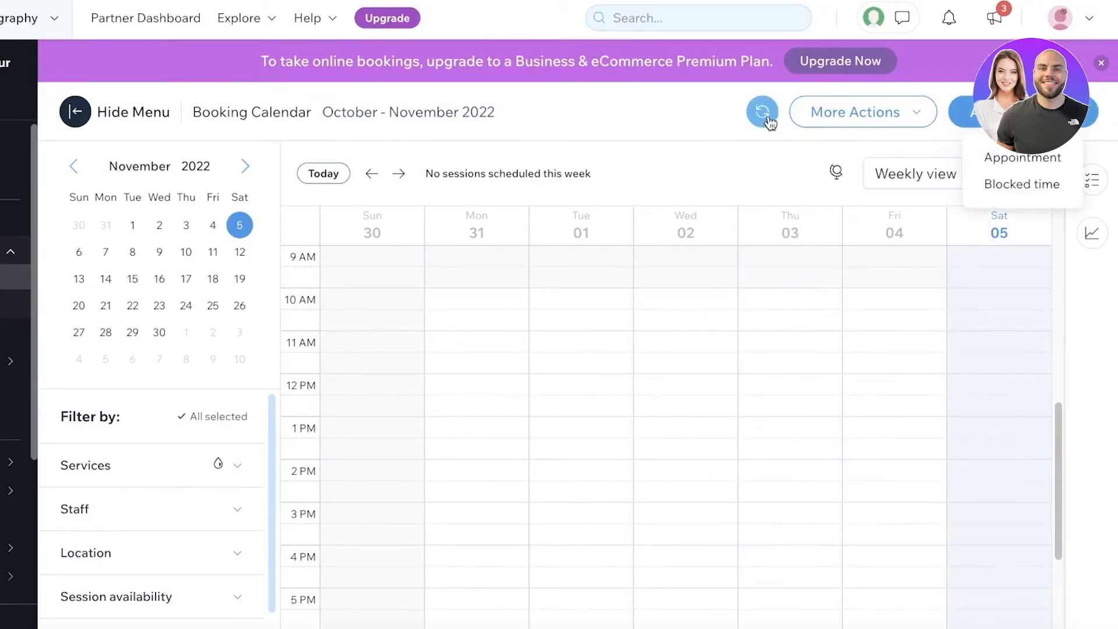
- Open the appointment hours settings from the calendar and review the default availability for each weekday
{"action": "left_click", "coordinate": [843, 111]}
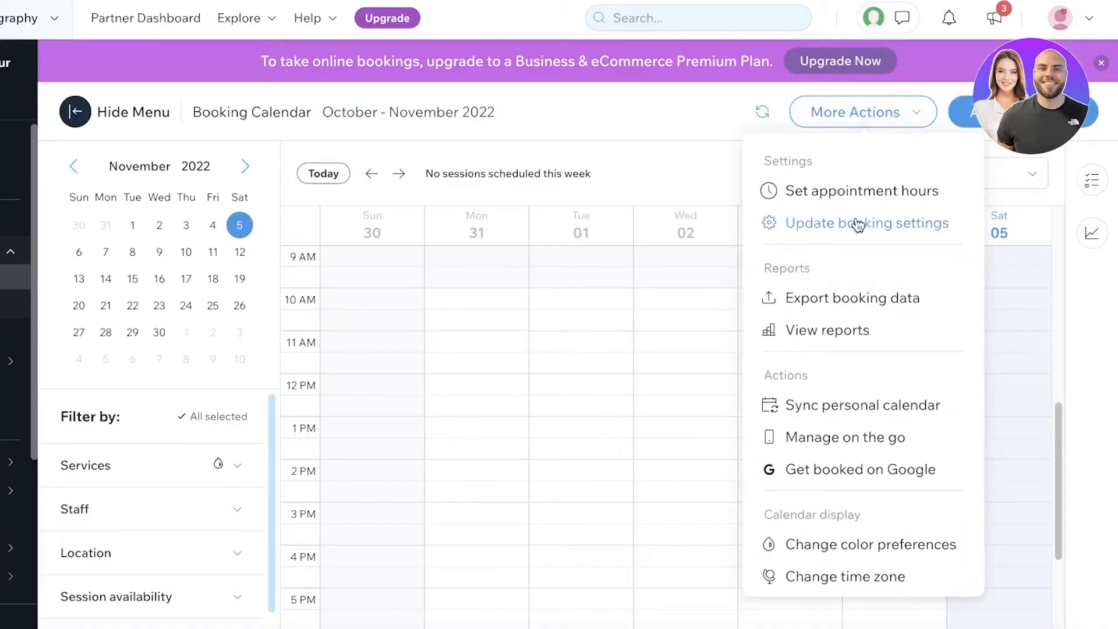
{"action": "left_click", "coordinate": [854, 191]}
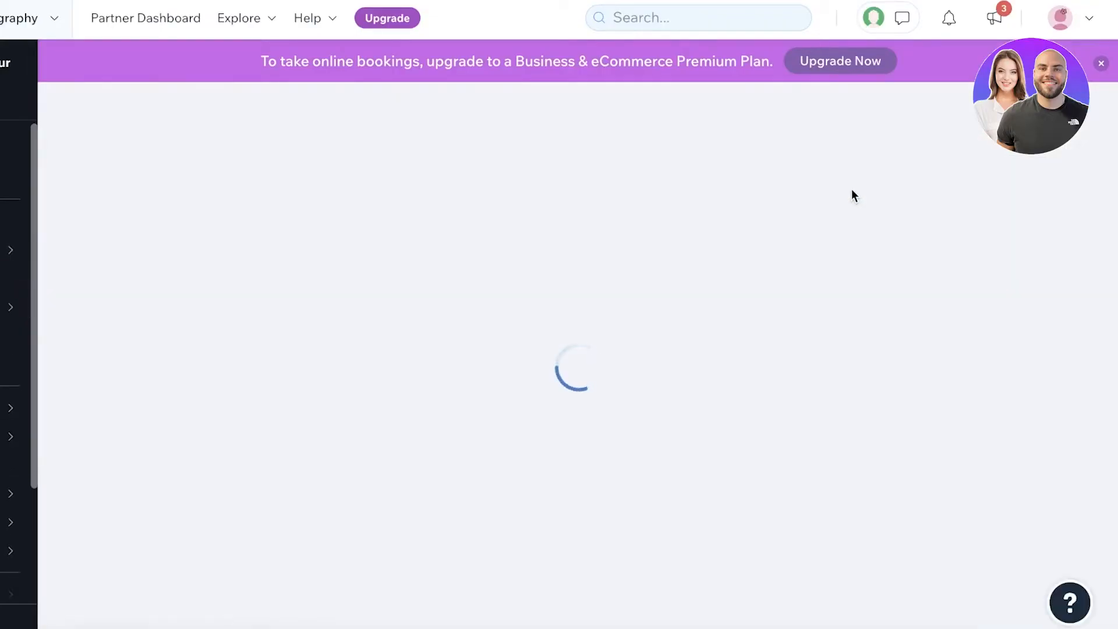
{"action": "scroll", "coordinate": [833, 191], "scroll_direction": "down", "scroll_amount": 1}
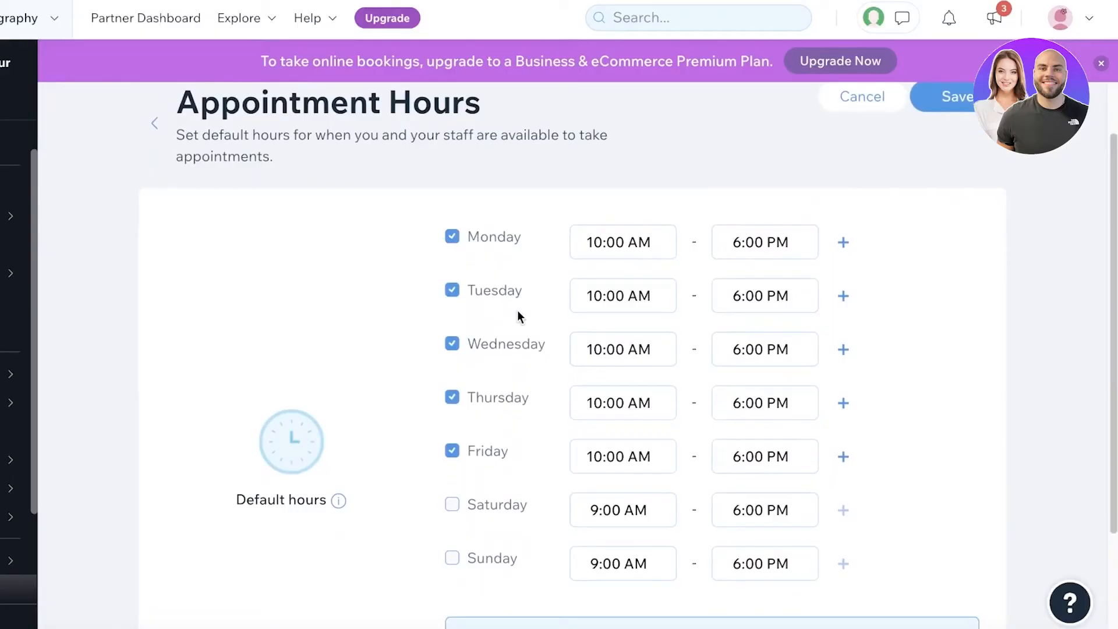
{"action": "scroll", "coordinate": [522, 298], "scroll_direction": "down", "scroll_amount": 3}
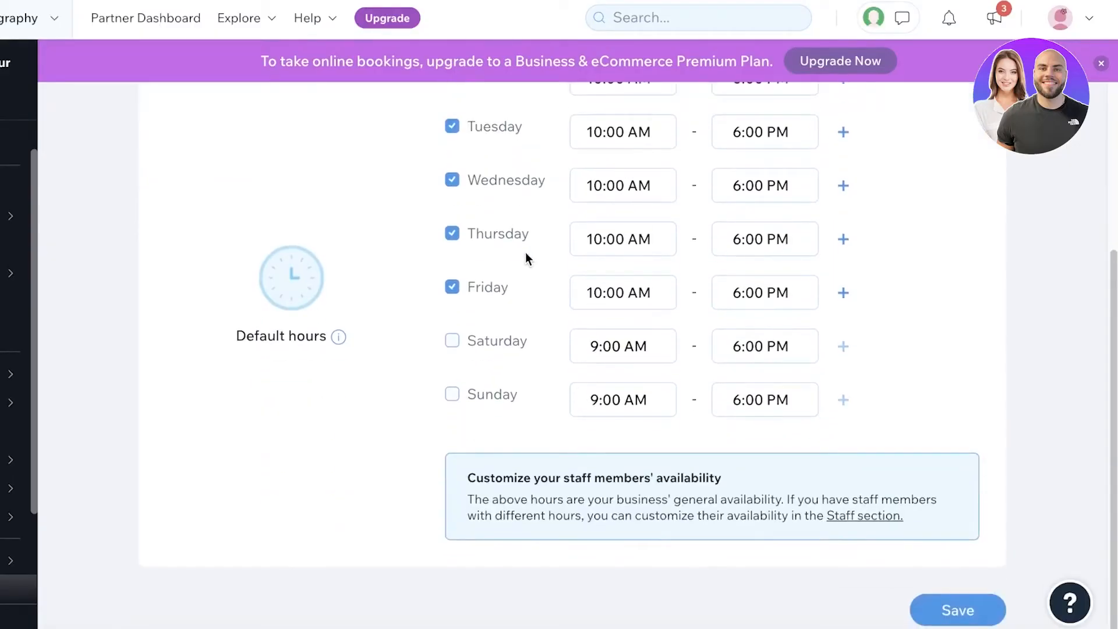
{"action": "scroll", "coordinate": [527, 256], "scroll_direction": "up", "scroll_amount": 4}
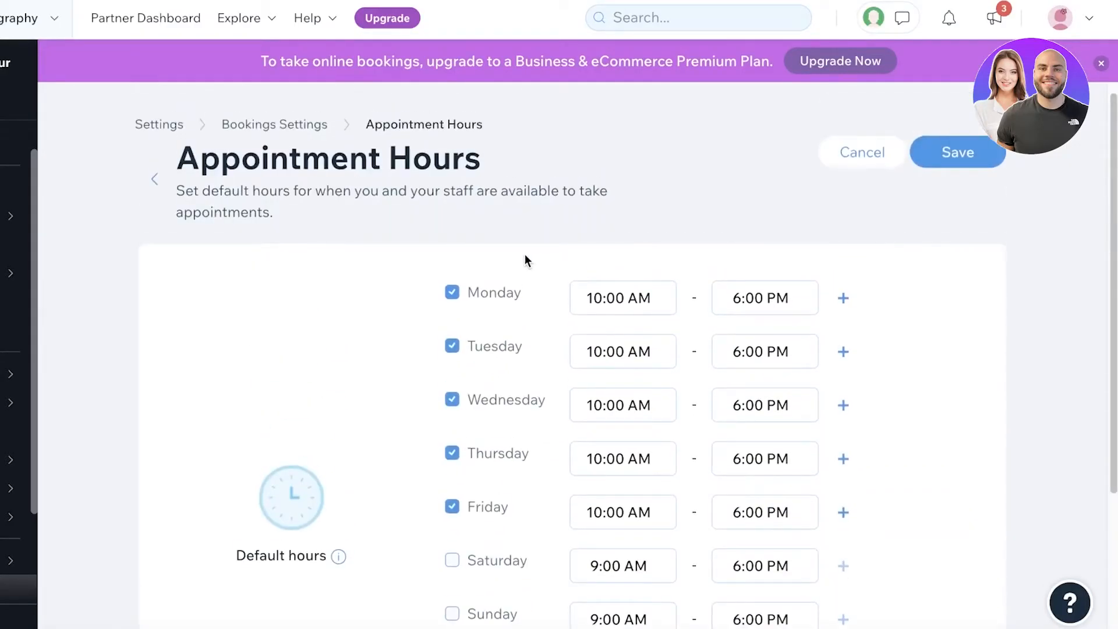
{"action": "scroll", "coordinate": [526, 261], "scroll_direction": "down", "scroll_amount": 3}
{"action": "scroll", "coordinate": [526, 260], "scroll_direction": "up", "scroll_amount": 1}
{"action": "scroll", "coordinate": [525, 257], "scroll_direction": "down", "scroll_amount": 2}
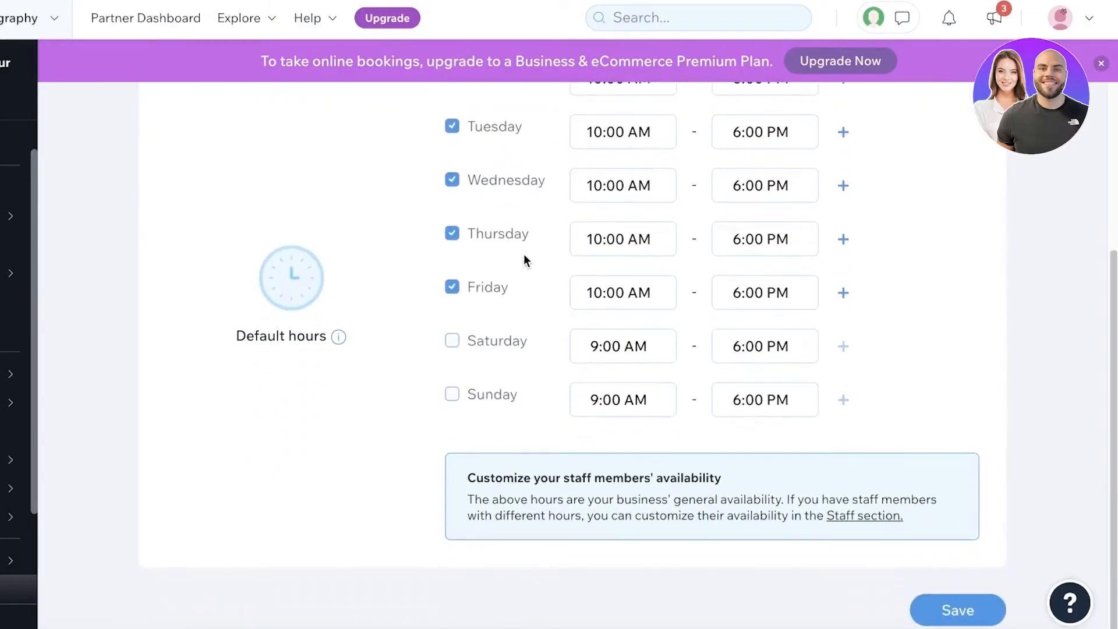
{"action": "scroll", "coordinate": [524, 260], "scroll_direction": "up", "scroll_amount": 4}
- Review the categories in Booking Settings and reopen the appointment hours settings
{"action": "left_click", "coordinate": [271, 137]}
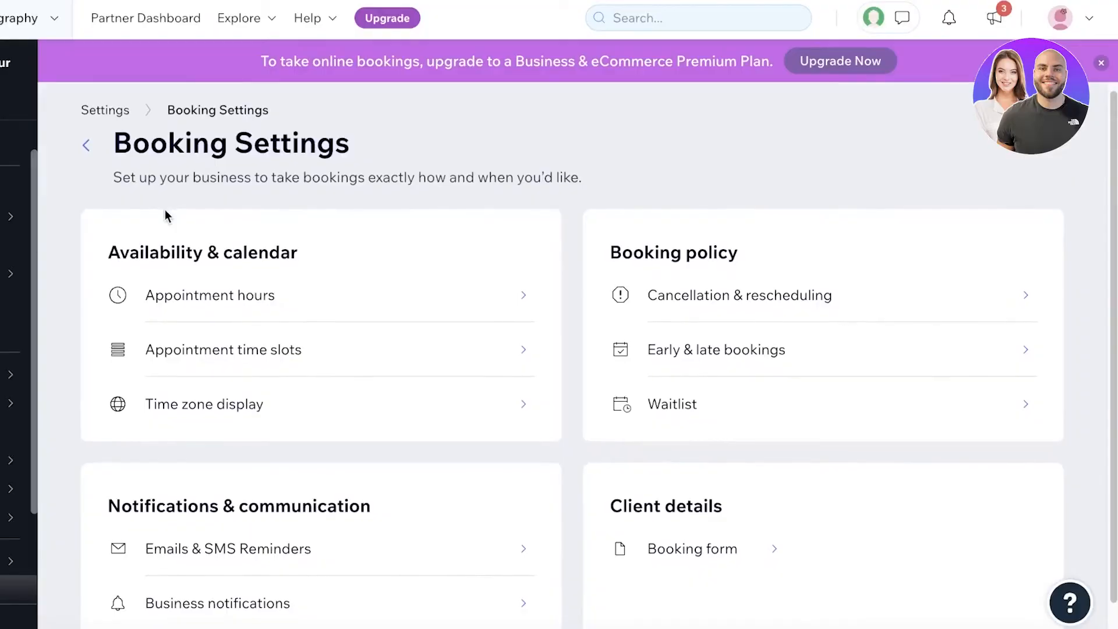
{"action": "scroll", "coordinate": [163, 210], "scroll_direction": "down", "scroll_amount": 1}
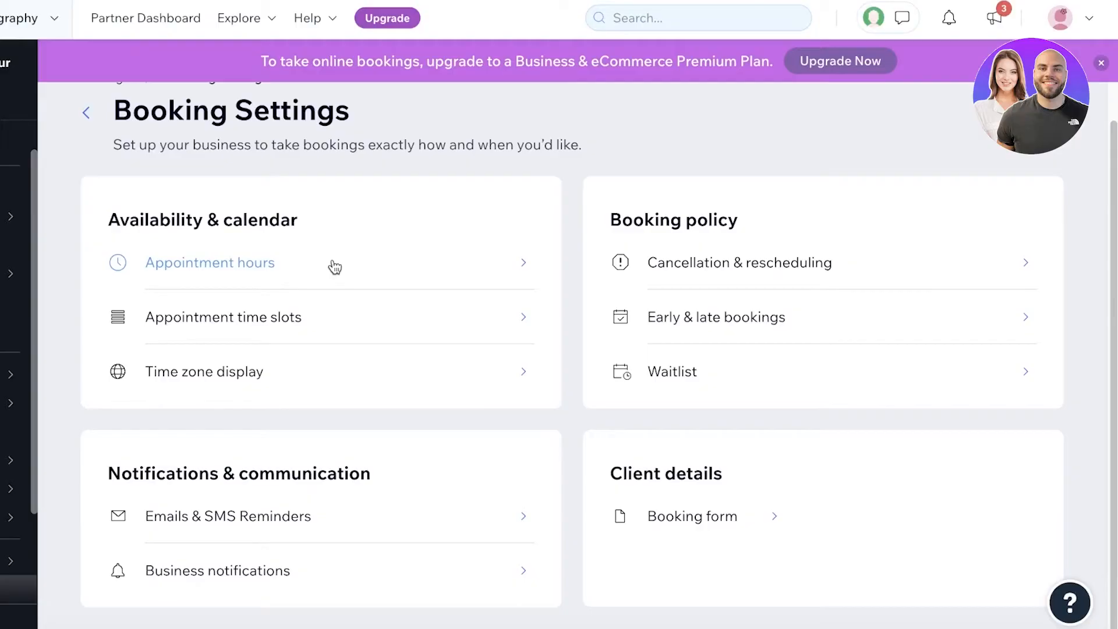
{"action": "left_click", "coordinate": [217, 265]}
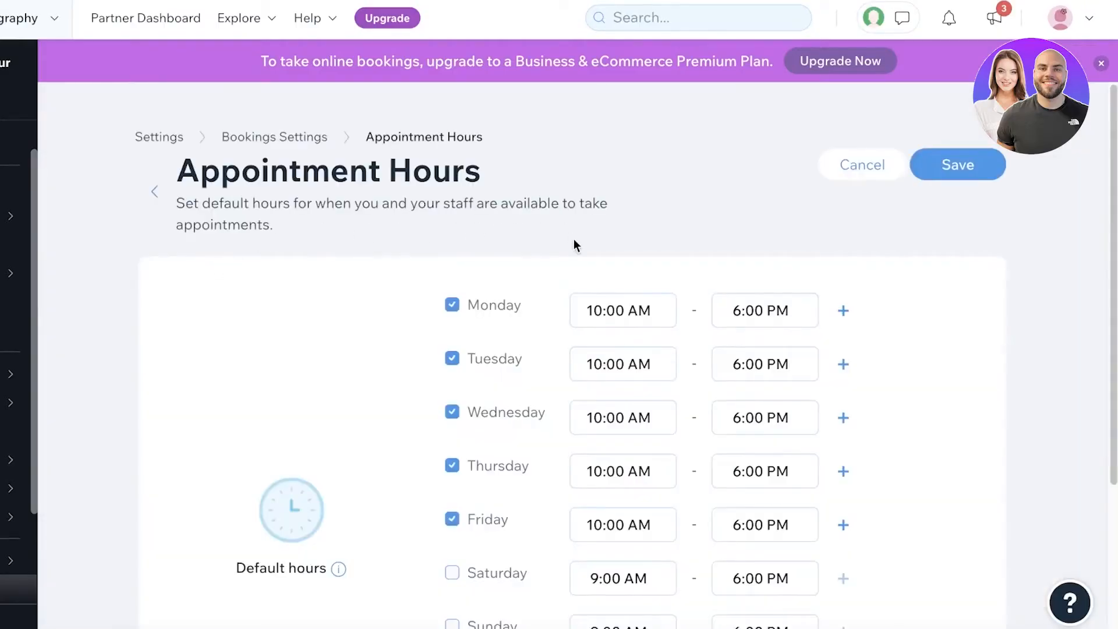
- Set Monday's default appointment hours to 9:00 AM through 5:00 PM
{"action": "left_click", "coordinate": [602, 309]}
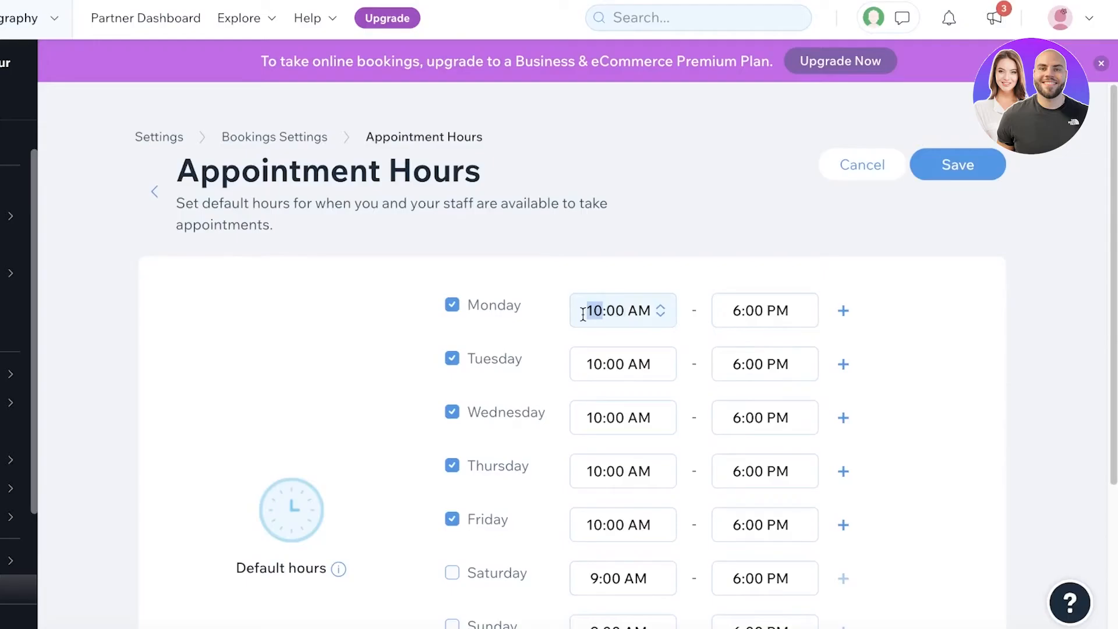
{"action": "left_click_drag", "start_coordinate": [587, 309], "coordinate": [670, 311]}
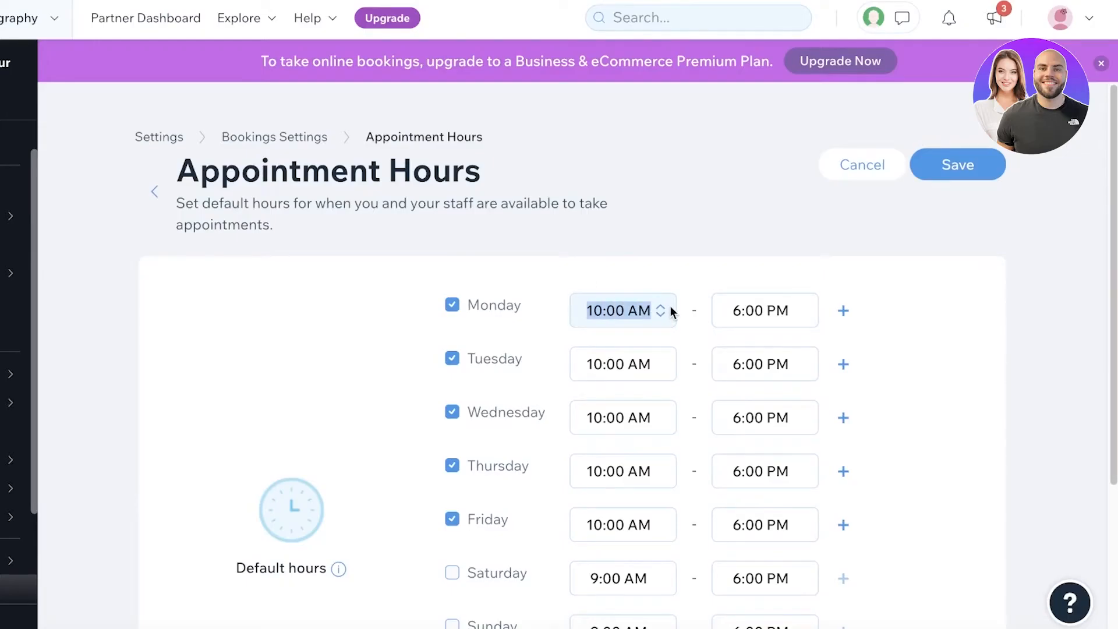
{"action": "type", "text": "9:00 AM"}
{"action": "left_click", "coordinate": [748, 307]}
{"action": "left_click", "coordinate": [749, 308]}
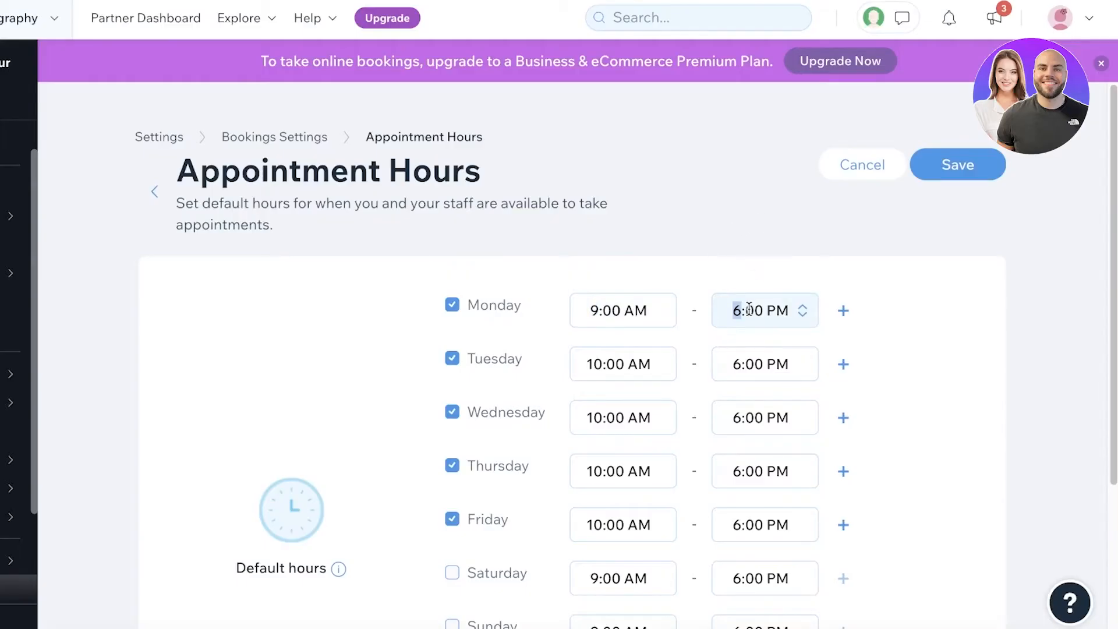
{"action": "type", "text": "5"}
{"action": "left_click", "coordinate": [844, 249]}
- Make Thursday and Friday unavailable for appointments and enable Saturday and Sunday instead
{"action": "scroll", "coordinate": [832, 277], "scroll_direction": "down", "scroll_amount": 1}
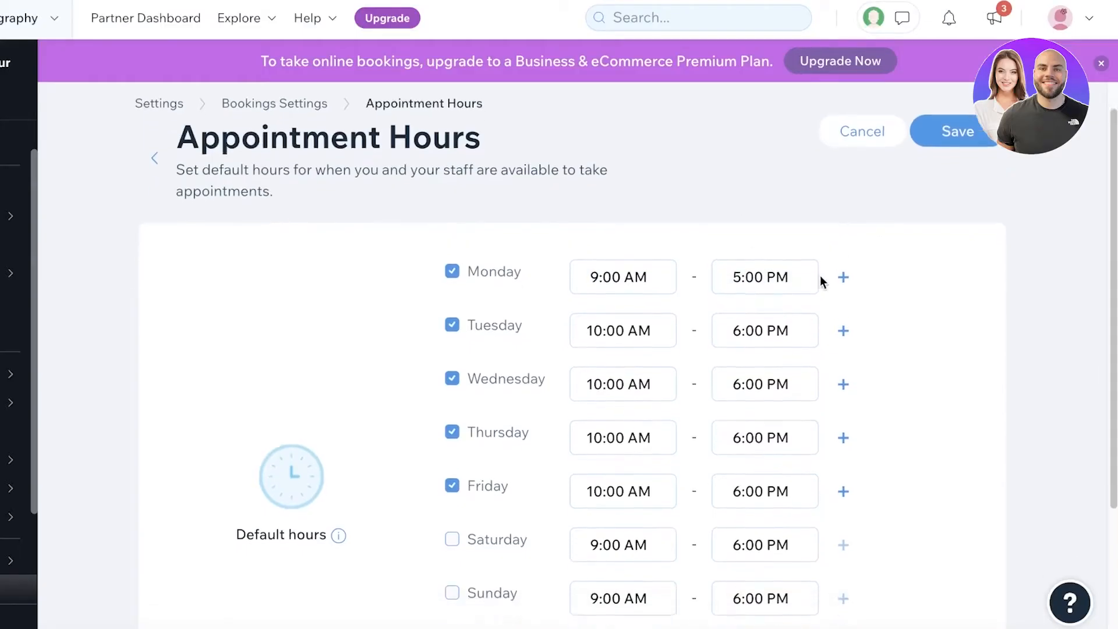
{"action": "left_click", "coordinate": [452, 478]}
{"action": "left_click", "coordinate": [452, 424]}
{"action": "left_click", "coordinate": [452, 531]}
{"action": "left_click", "coordinate": [452, 585]}
{"action": "scroll", "coordinate": [408, 579], "scroll_direction": "down", "scroll_amount": 3}
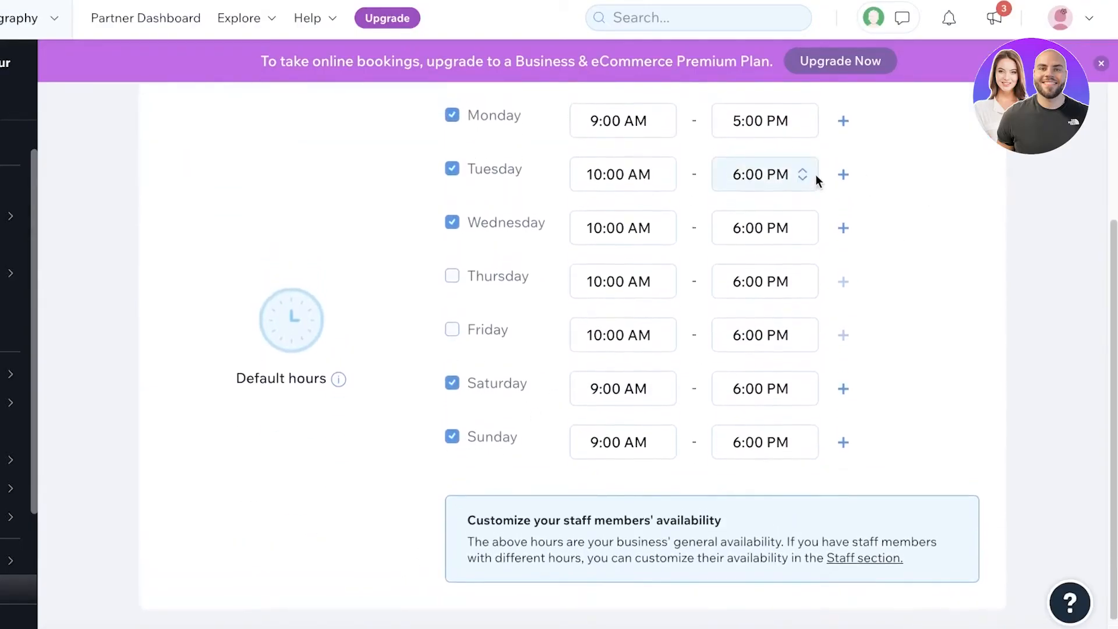
- Add a second time range to Monday and end its first range at 1:00 PM
{"action": "scroll", "coordinate": [833, 192], "scroll_direction": "up", "scroll_amount": 2}
{"action": "left_click", "coordinate": [844, 212]}
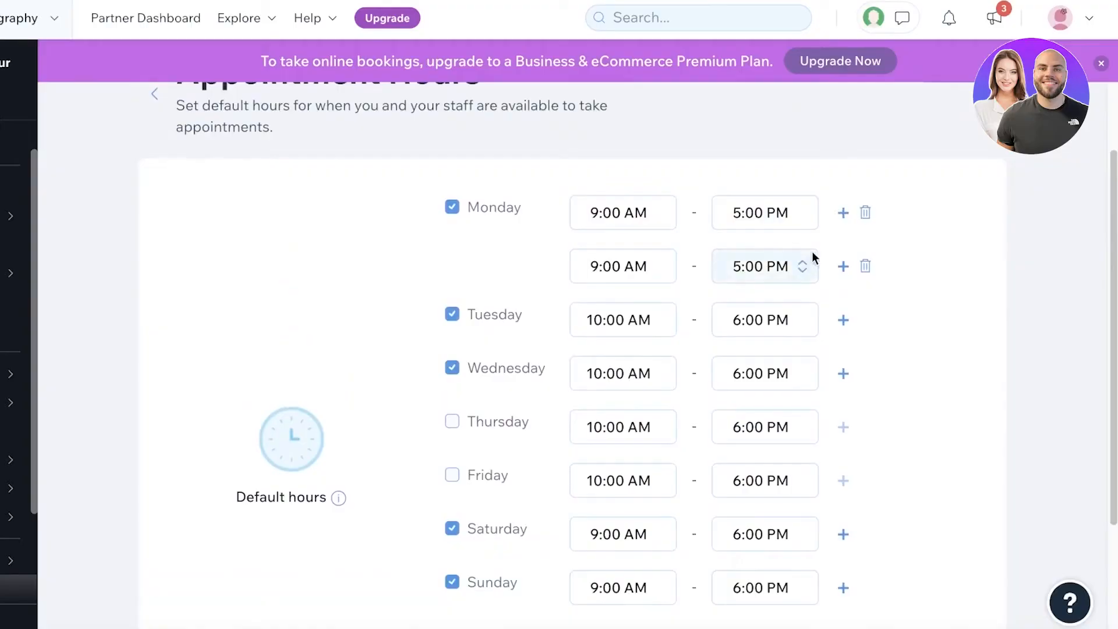
{"action": "left_click", "coordinate": [769, 214]}
{"action": "triple_click", "coordinate": [765, 214]}
{"action": "triple_click", "coordinate": [760, 213]}
{"action": "type", "text": "1"}
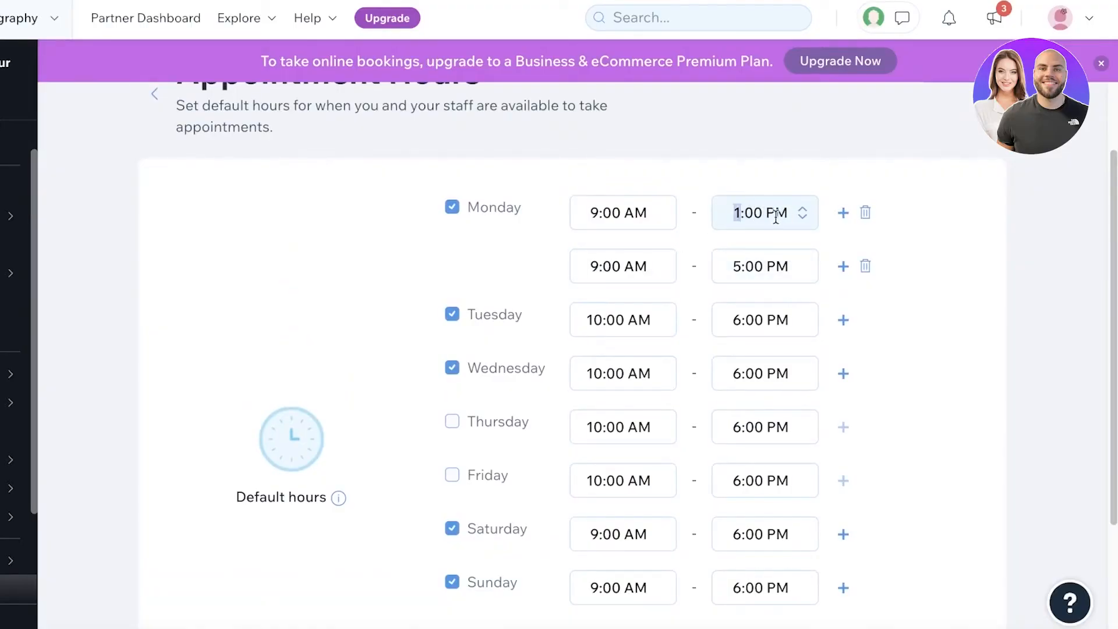
- Set Monday's second range to 3:00 AM through 6:00 PM and save the appointment hours
{"action": "left_click", "coordinate": [622, 258]}
{"action": "type", "text": "3"}
{"action": "left_click", "coordinate": [738, 266]}
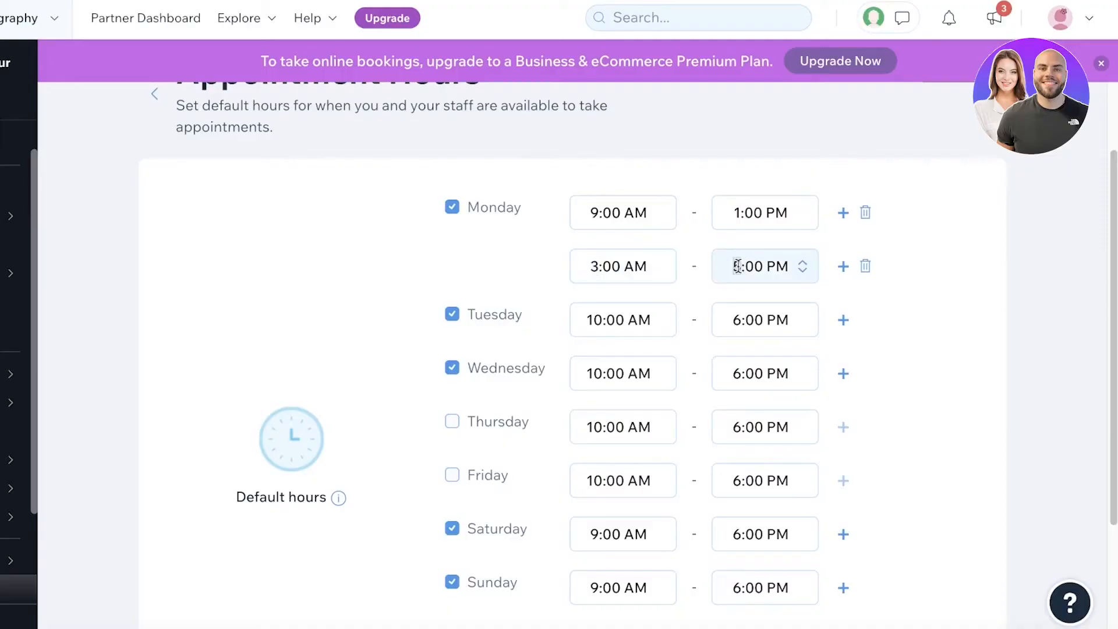
{"action": "type", "text": "6"}
{"action": "left_click", "coordinate": [1075, 250]}
{"action": "scroll", "coordinate": [1077, 250], "scroll_direction": "down", "scroll_amount": 1}
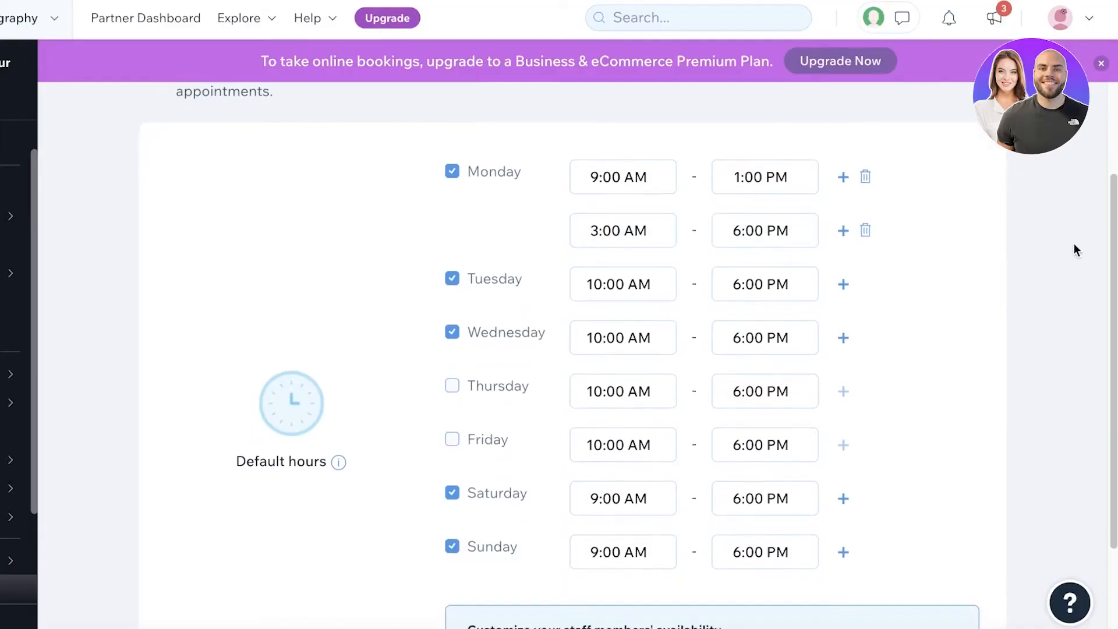
{"action": "scroll", "coordinate": [1077, 251], "scroll_direction": "down", "scroll_amount": 3}
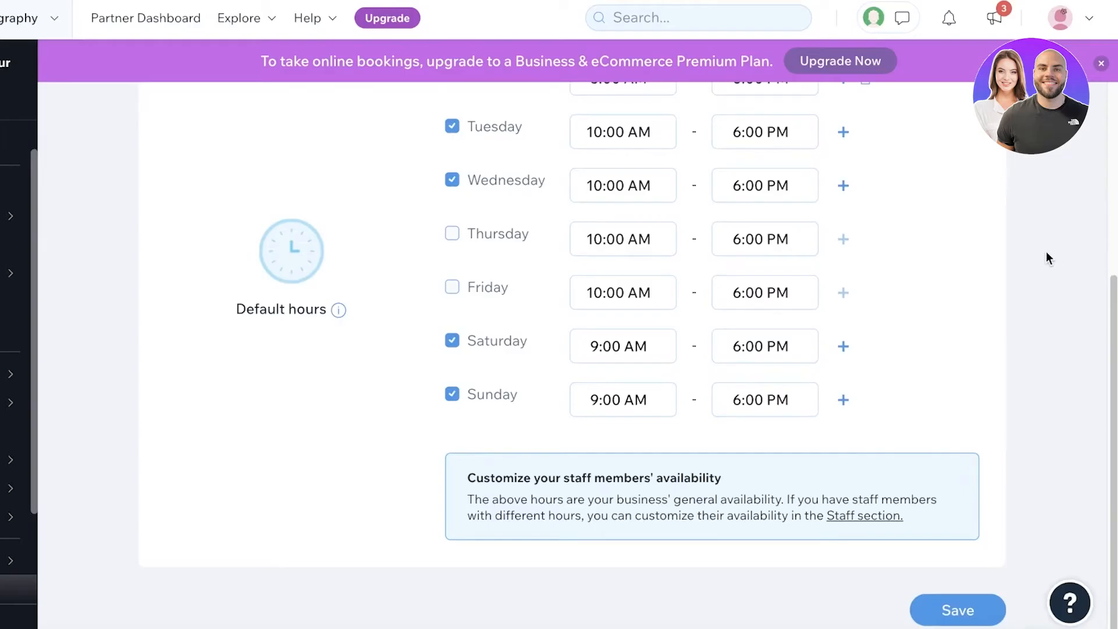
{"action": "left_click", "coordinate": [946, 607]}
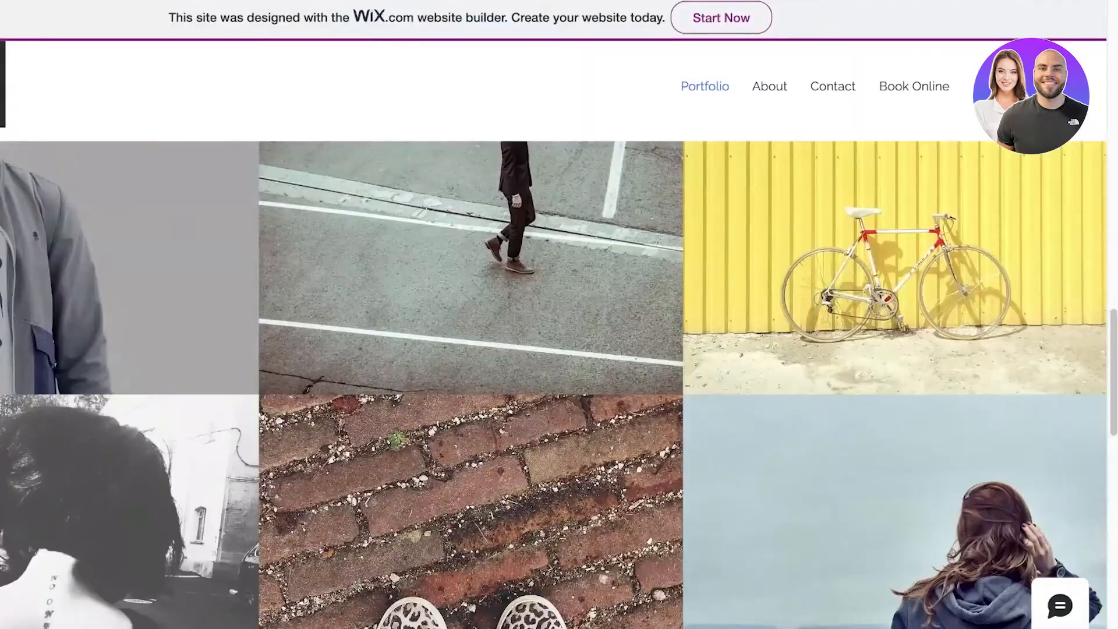
- On the live site, view the Book Online page and try booking the Model Portfolio Shoots service
{"action": "scroll", "coordinate": [610, 99], "scroll_direction": "up", "scroll_amount": 5}
{"action": "scroll", "coordinate": [699, 110], "scroll_direction": "up", "scroll_amount": 5}
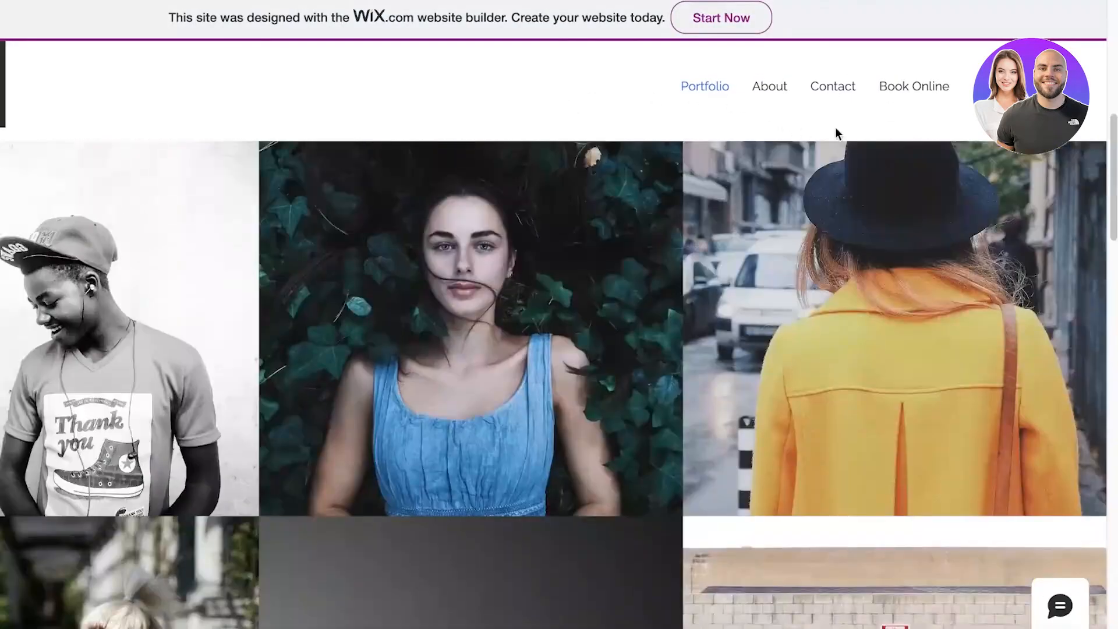
{"action": "left_click", "coordinate": [904, 88]}
{"action": "scroll", "coordinate": [180, 387], "scroll_direction": "down", "scroll_amount": 3}
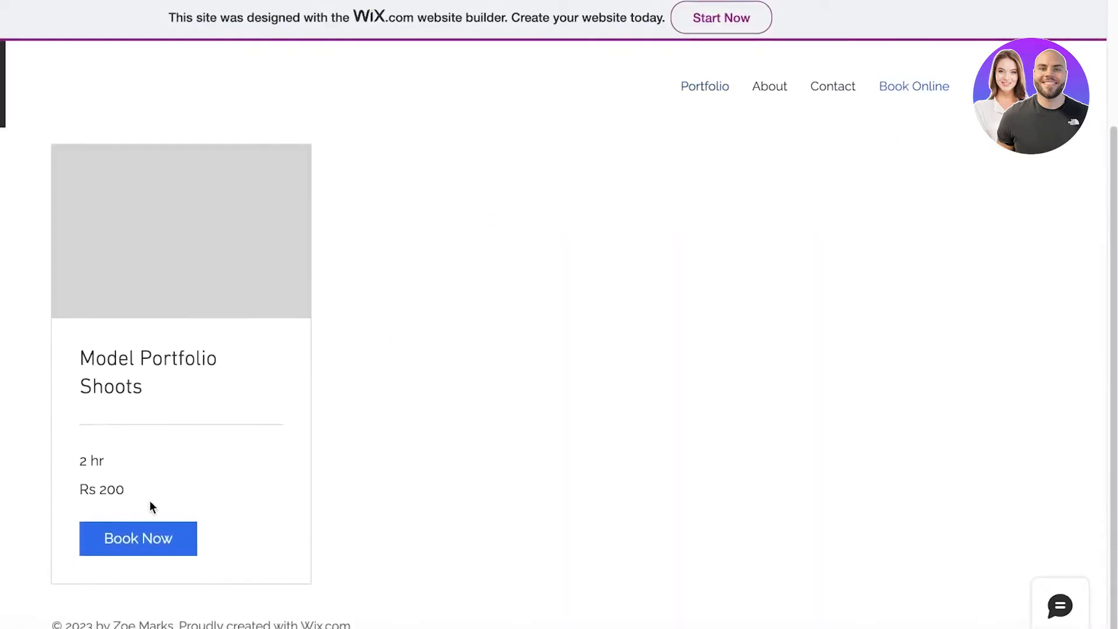
{"action": "left_click", "coordinate": [136, 551]}
{"action": "left_click", "coordinate": [456, 376]}
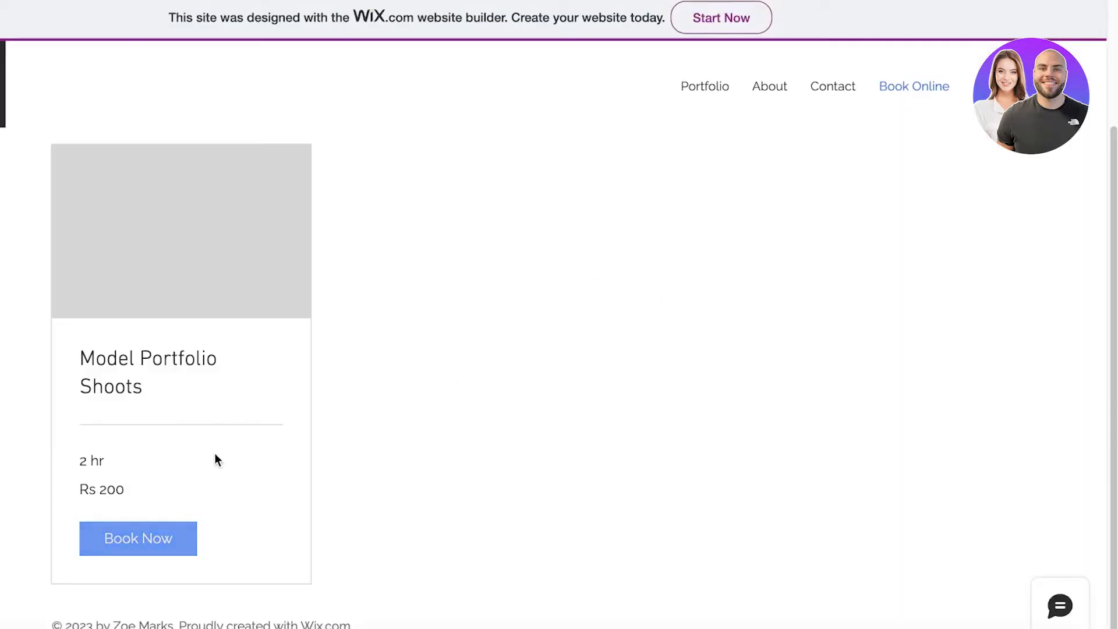
{"action": "scroll", "coordinate": [377, 336], "scroll_direction": "up", "scroll_amount": 3}
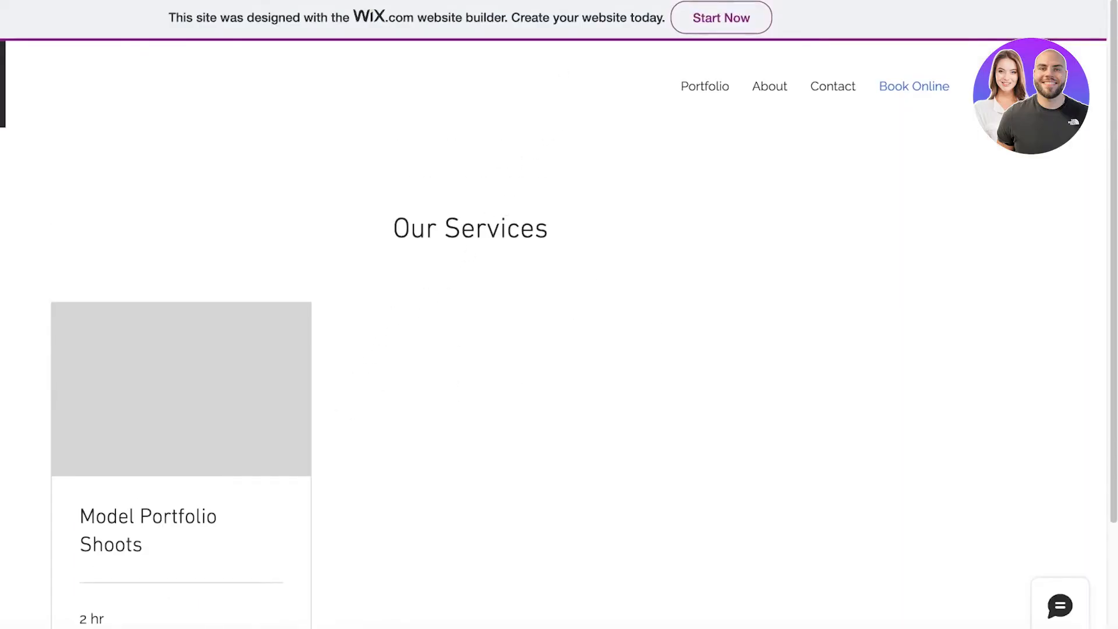